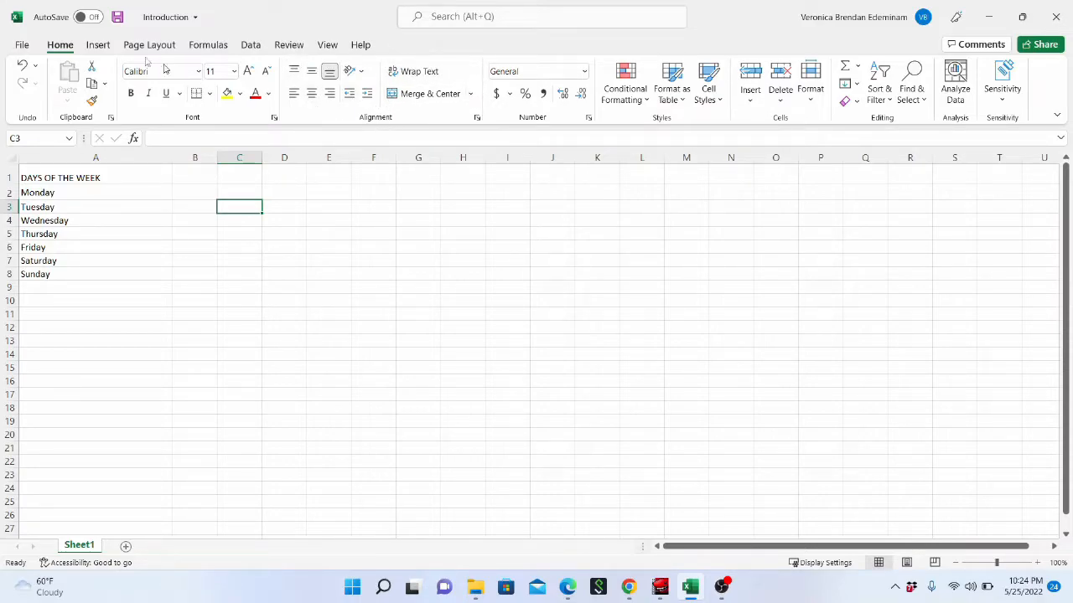
left_click_drag(68, 179, 69, 284)
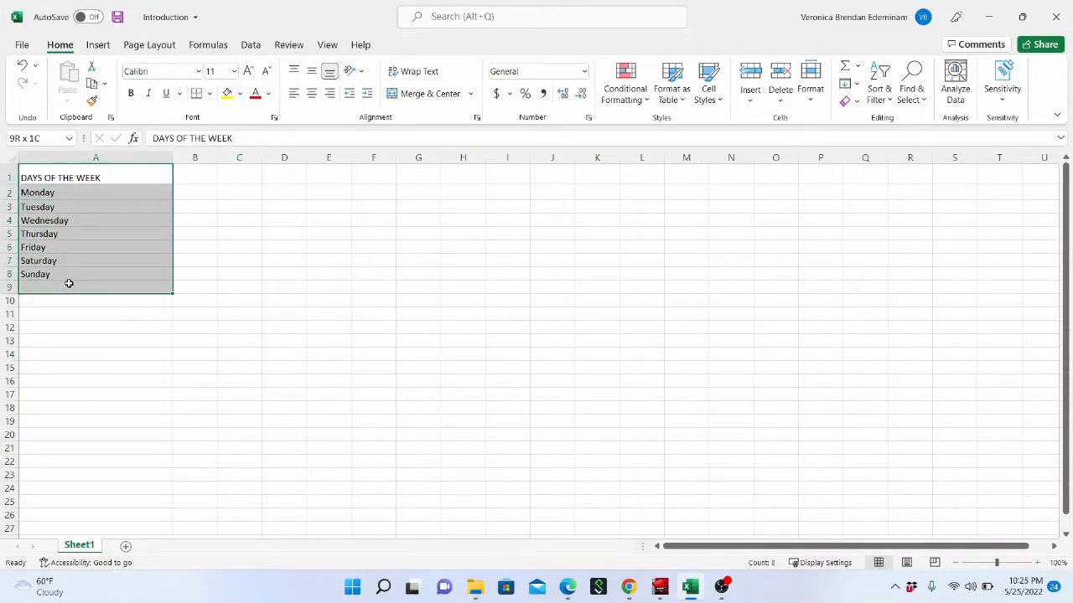
left_click(91, 244)
left_click(308, 70)
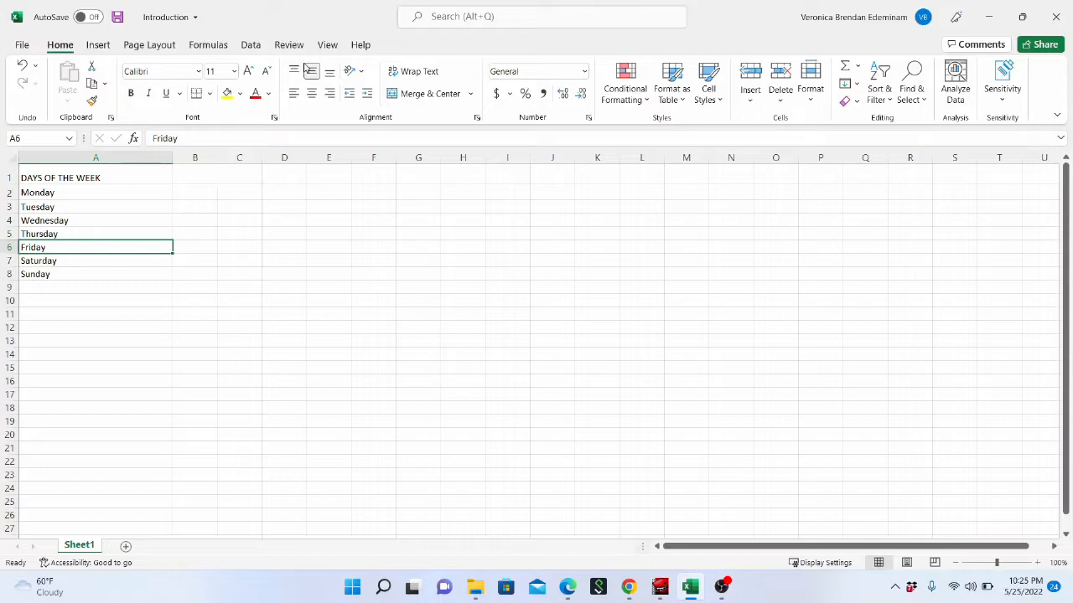
left_click(102, 178)
left_click_drag(103, 178, 93, 273)
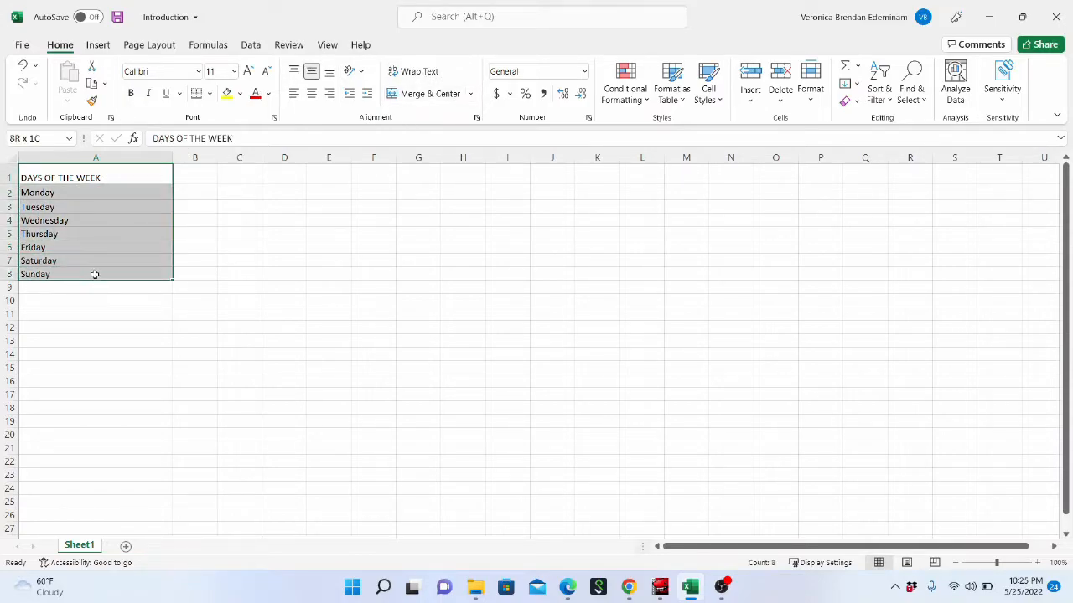
left_click(126, 229)
Narrow column A to just under the heading's width and make row 1 several times taller
left_click_drag(173, 154, 93, 174)
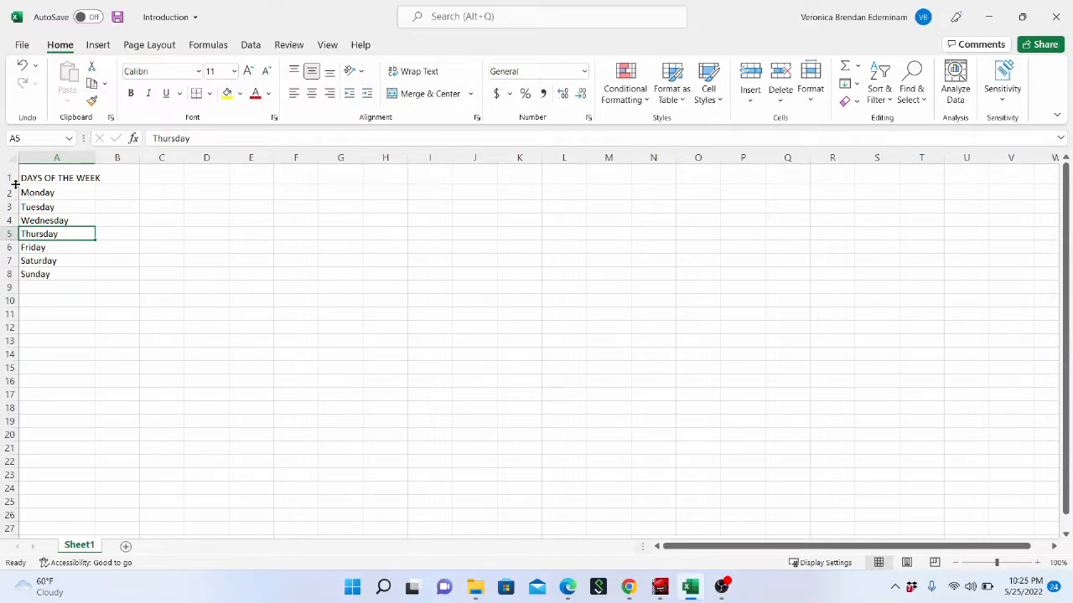
left_click_drag(15, 185, 15, 225)
left_click(51, 203)
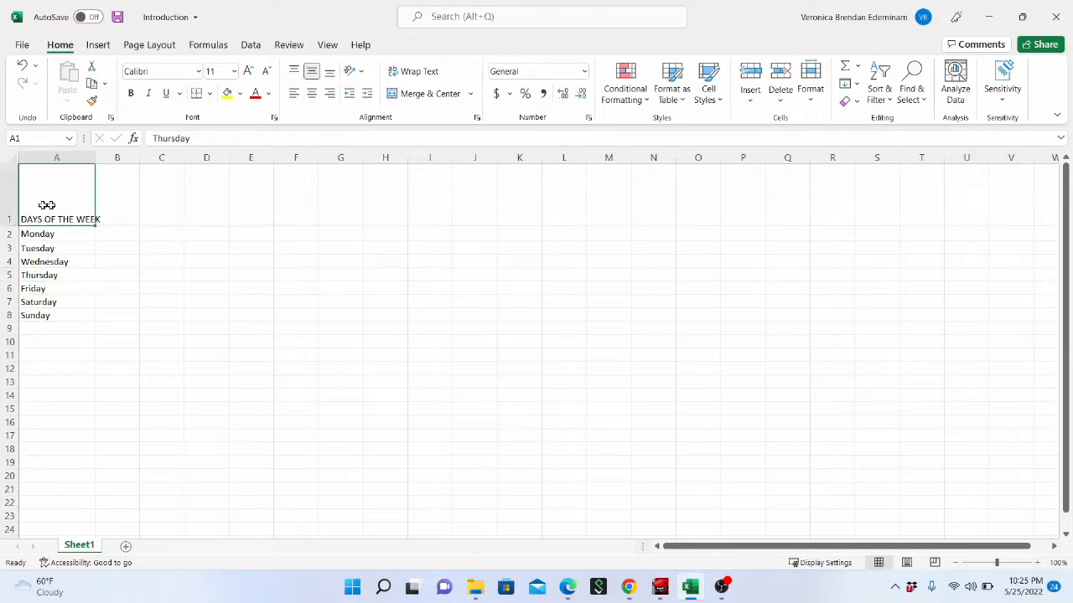
left_click(5, 210)
left_click(27, 209)
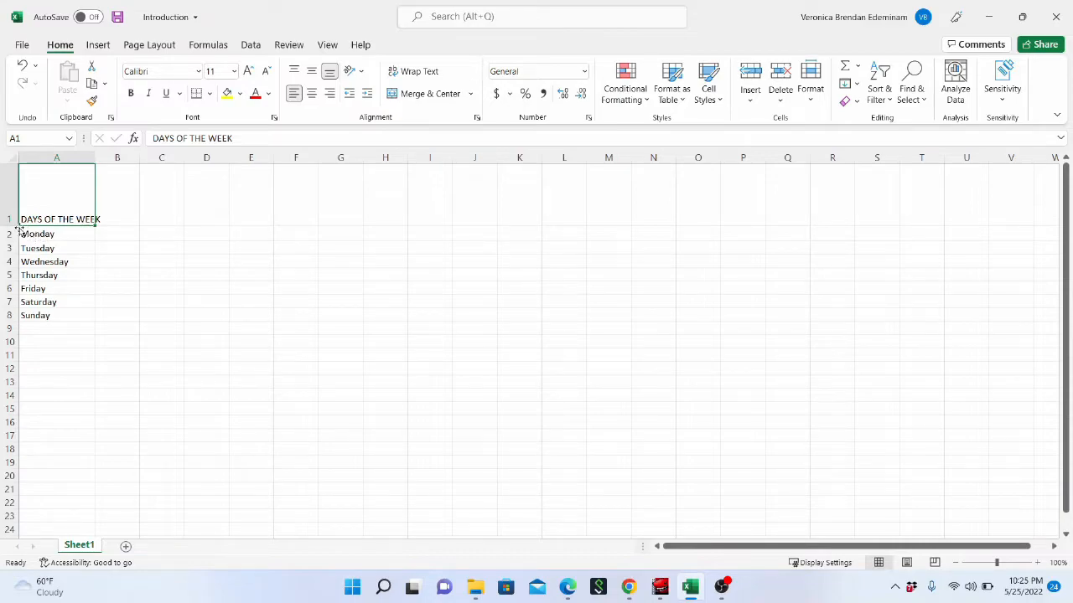
left_click_drag(17, 226, 16, 226)
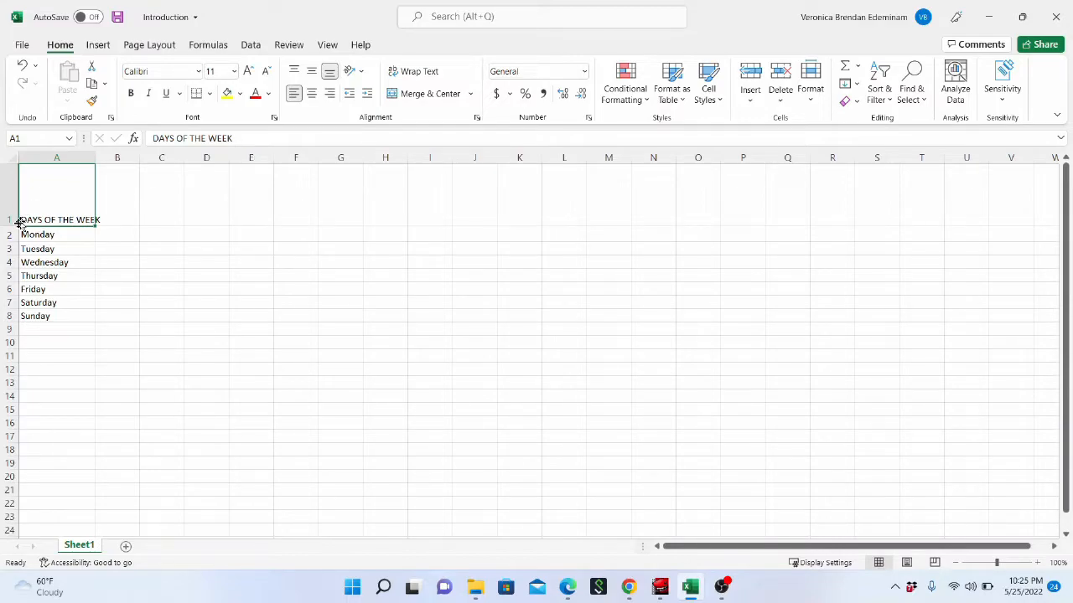
left_click_drag(15, 228, 14, 243)
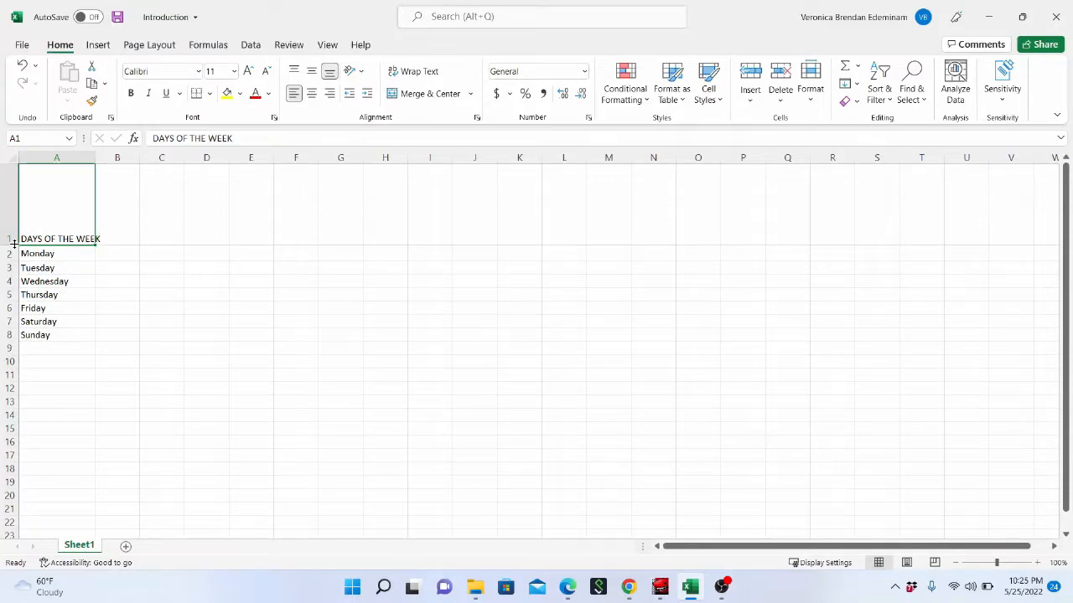
Align the DAYS OF THE WEEK heading in A1 vertically to the top, the middle and finally the bottom of the cell
left_click(296, 74)
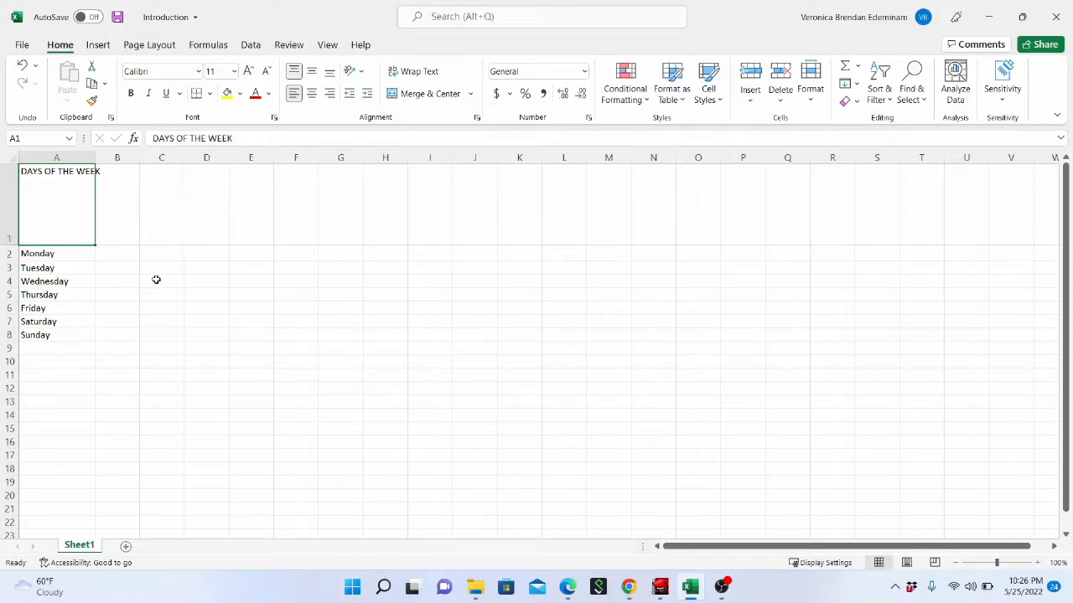
left_click(315, 74)
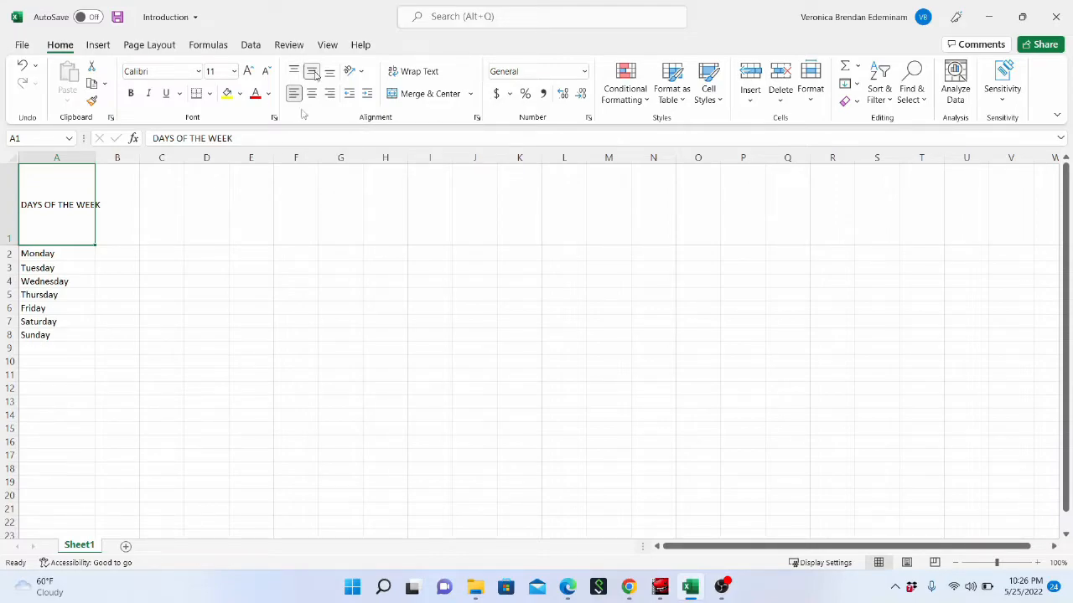
left_click(77, 267)
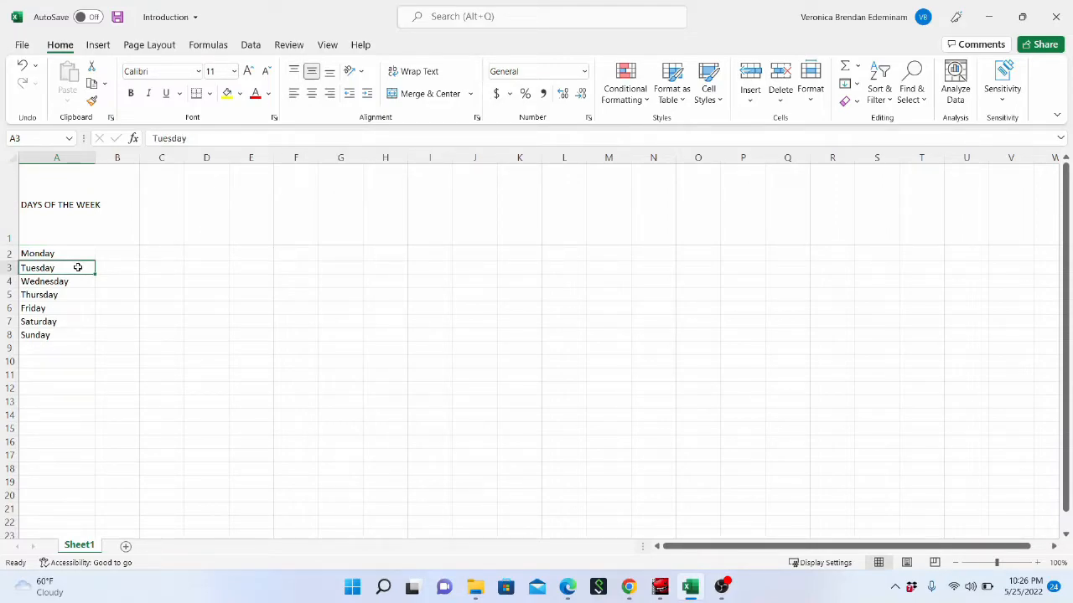
left_click(82, 218)
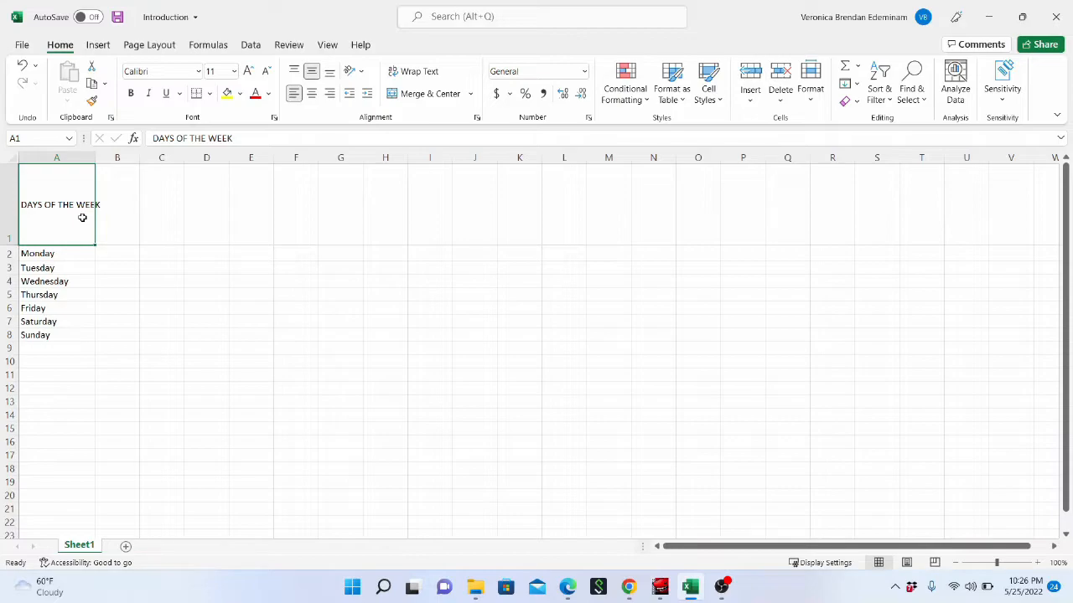
left_click(331, 75)
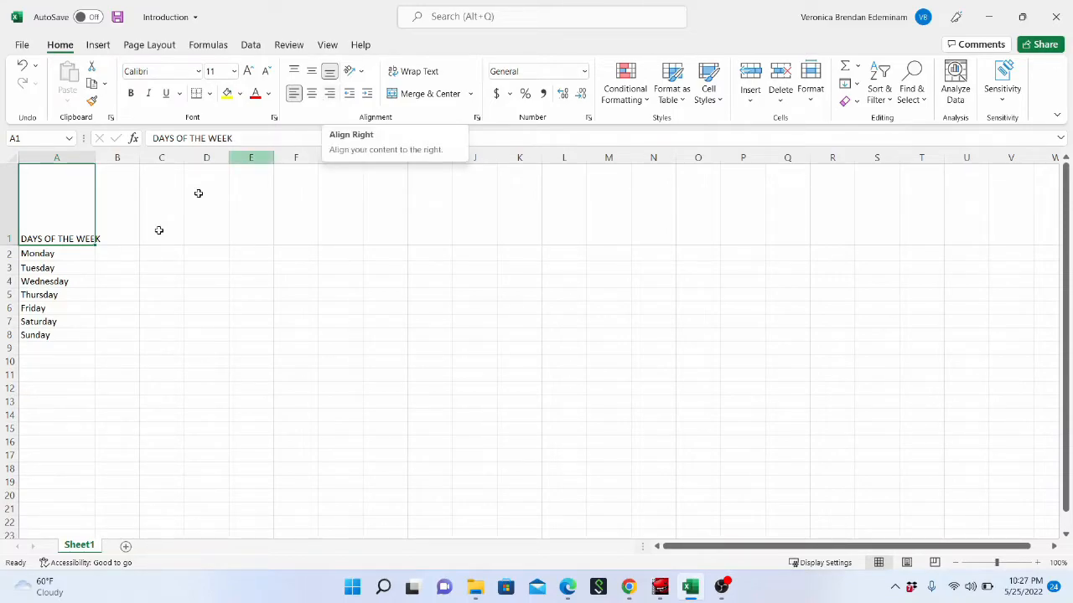
Widen column A to more than twice the width of the heading text in A1
left_click(126, 263)
left_click(73, 229)
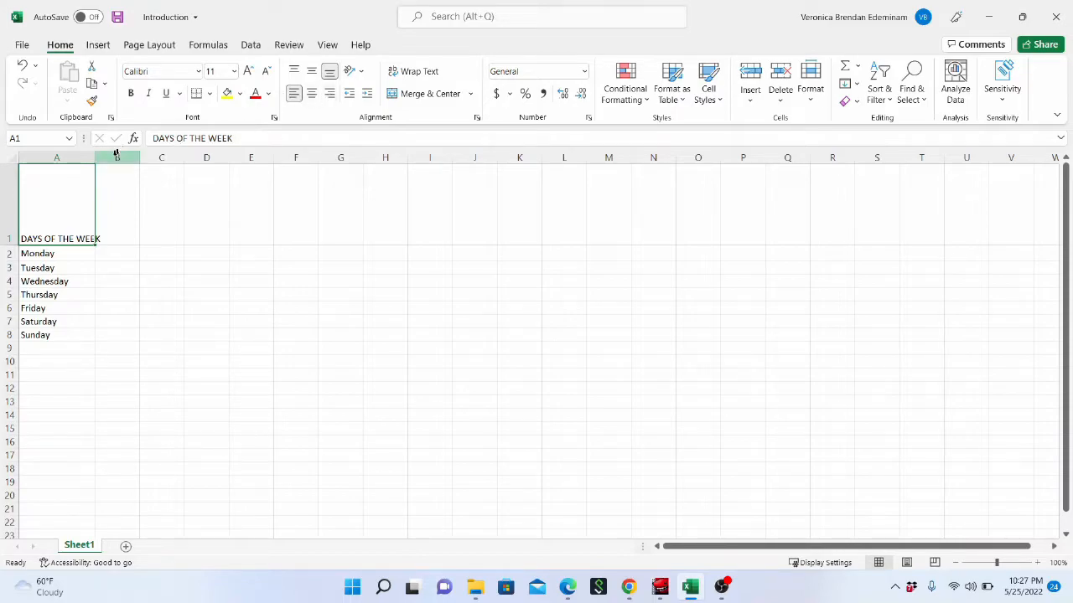
left_click_drag(95, 157, 186, 172)
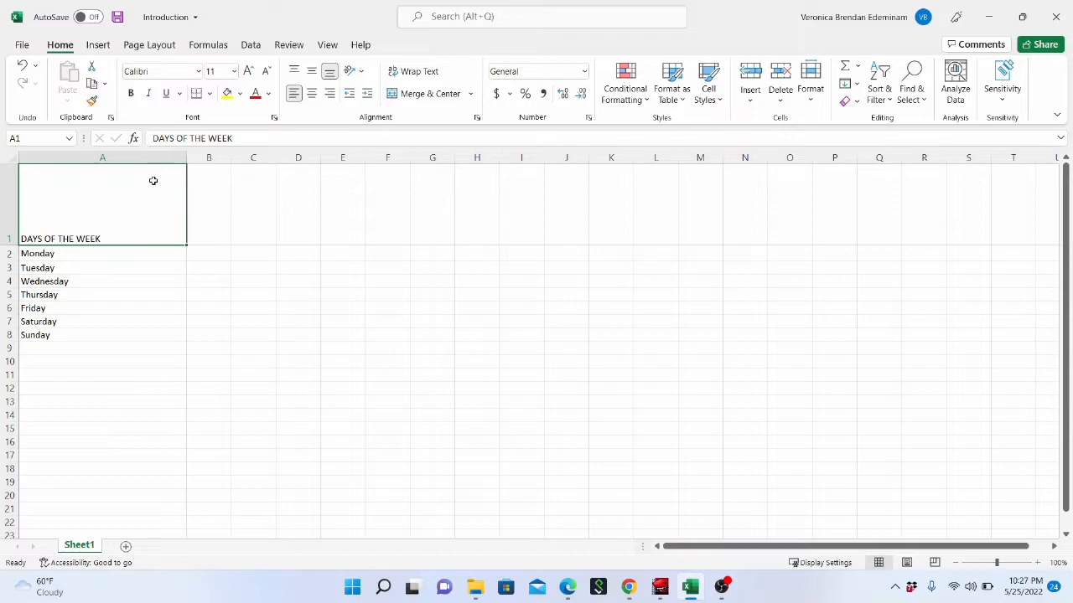
left_click_drag(185, 160, 206, 160)
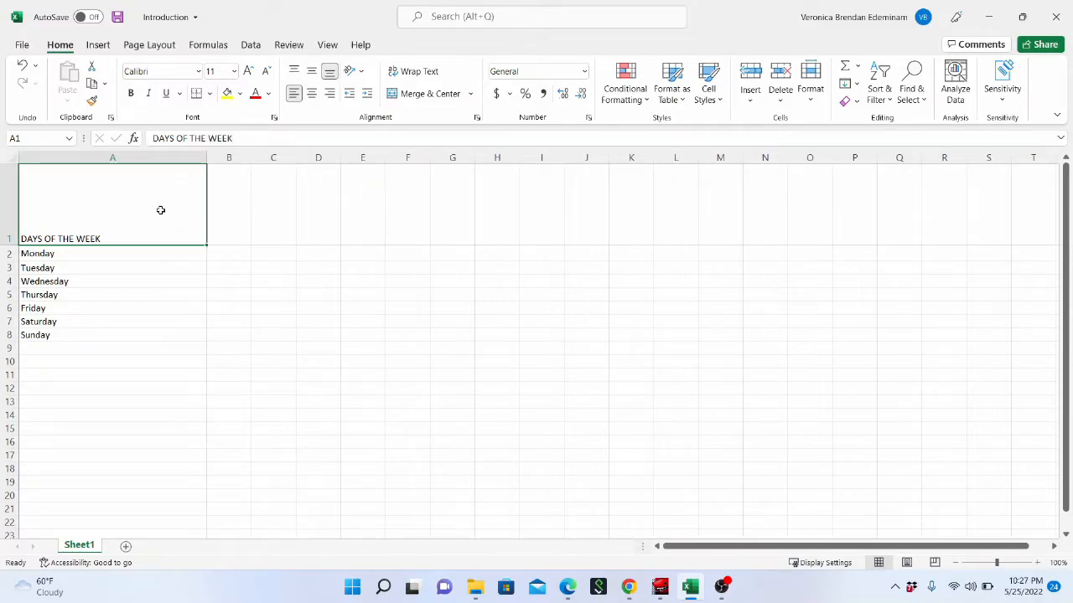
Align the heading in A1 horizontally to the right, the center and finally back to the left
left_click(330, 93)
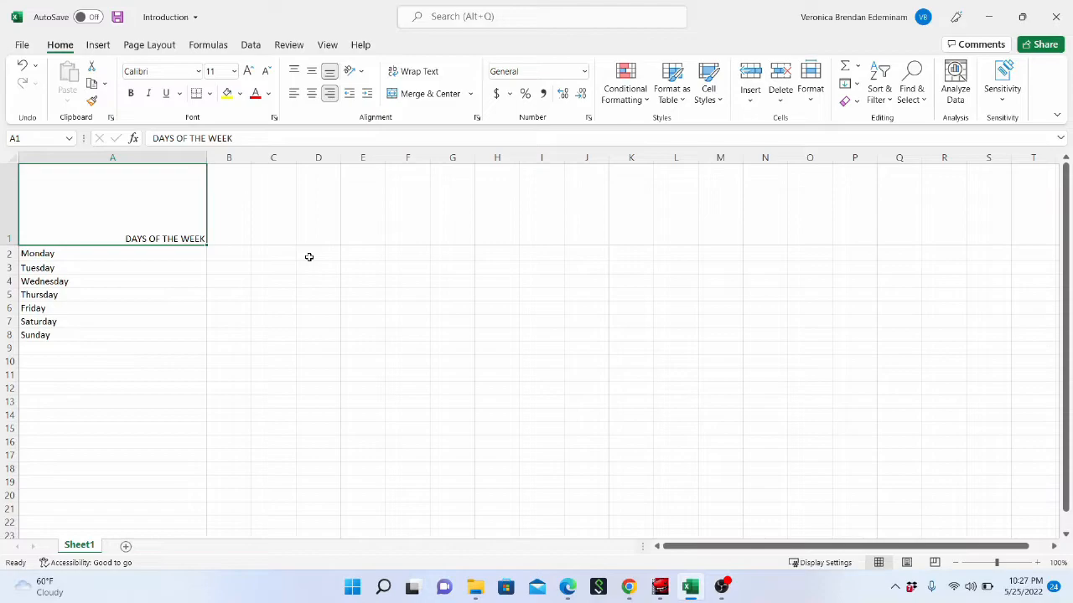
left_click(312, 94)
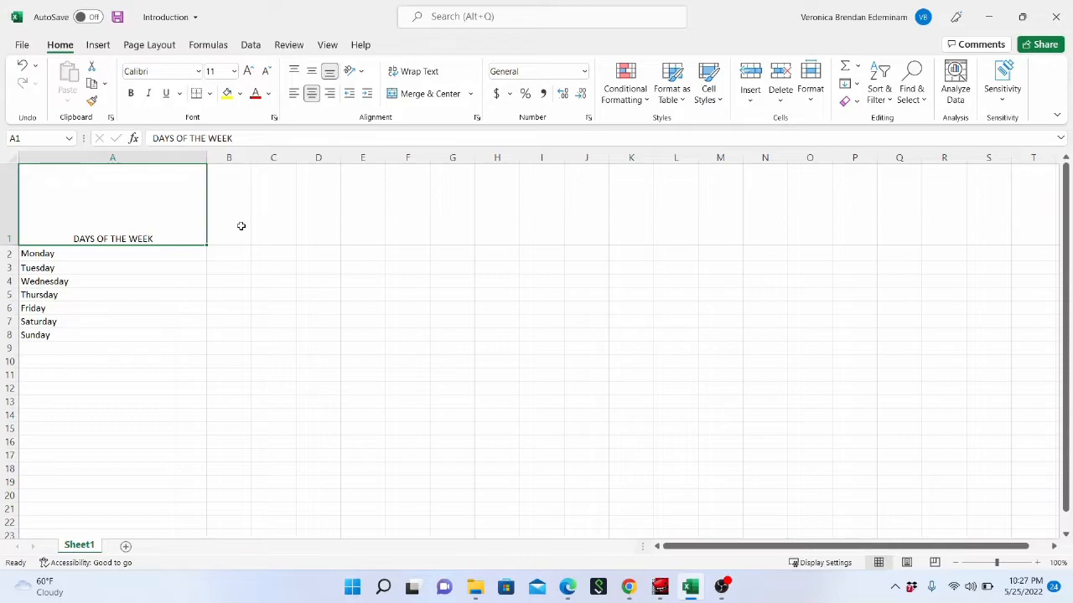
left_click(294, 95)
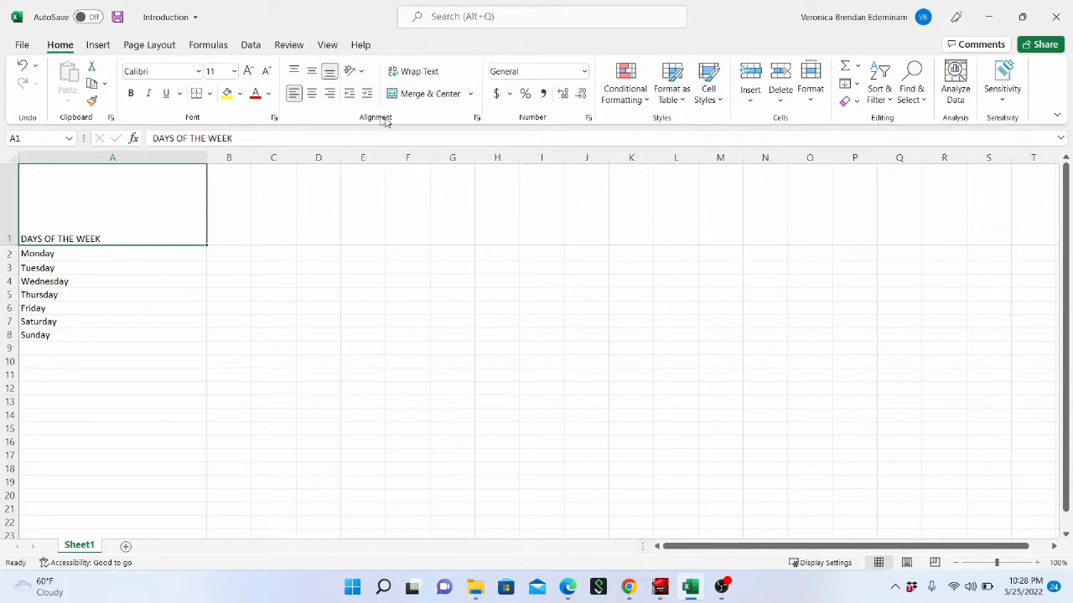
left_click(362, 73)
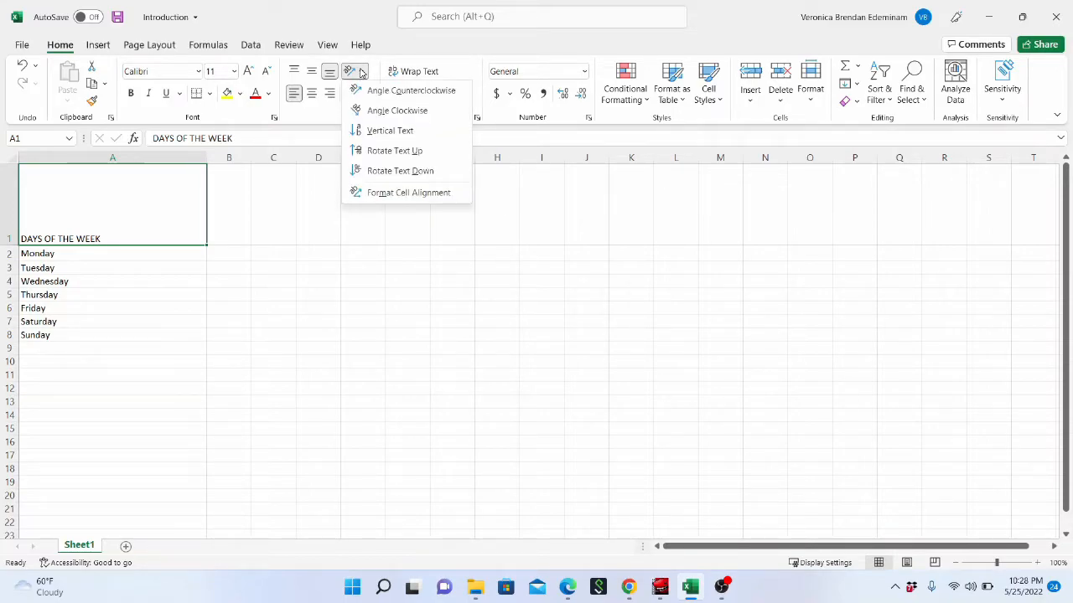
left_click(276, 199)
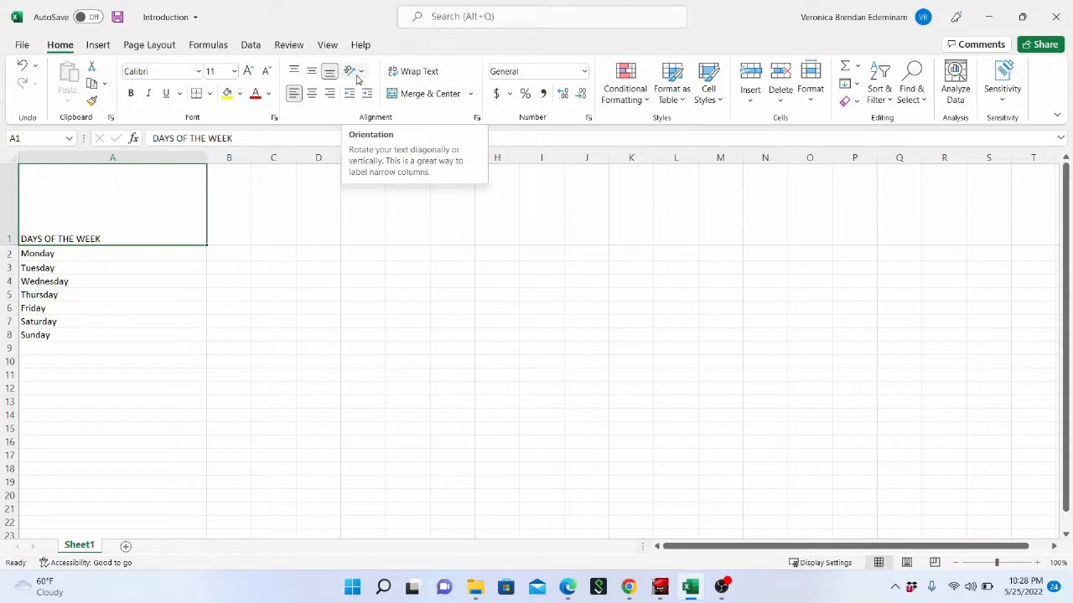
left_click(123, 280)
left_click(134, 230)
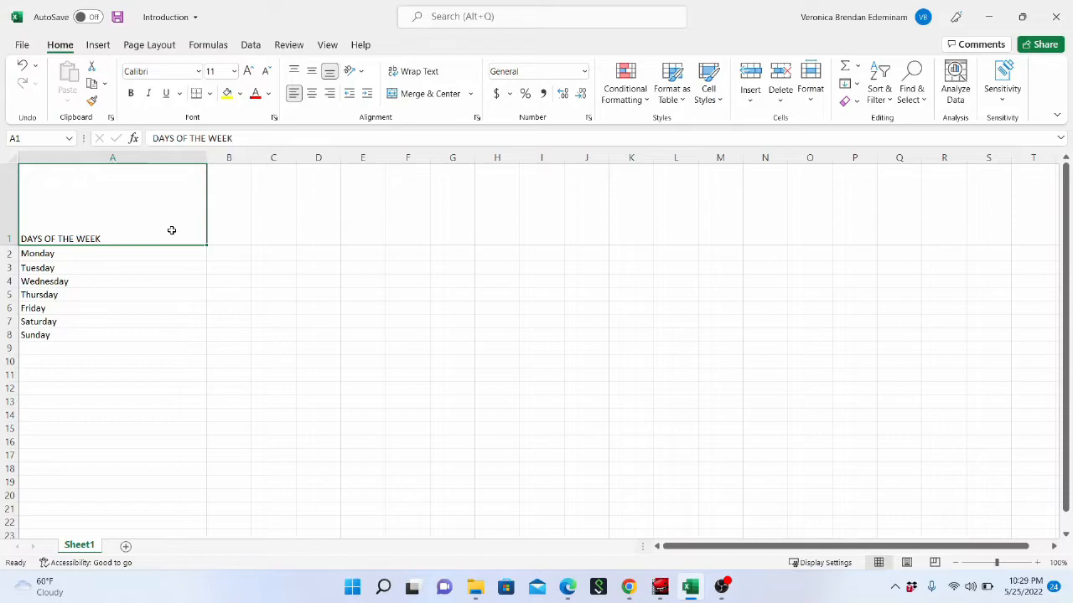
Angle the heading text in A1 counterclockwise, and change its orientation to Angle Clockwise
left_click(363, 72)
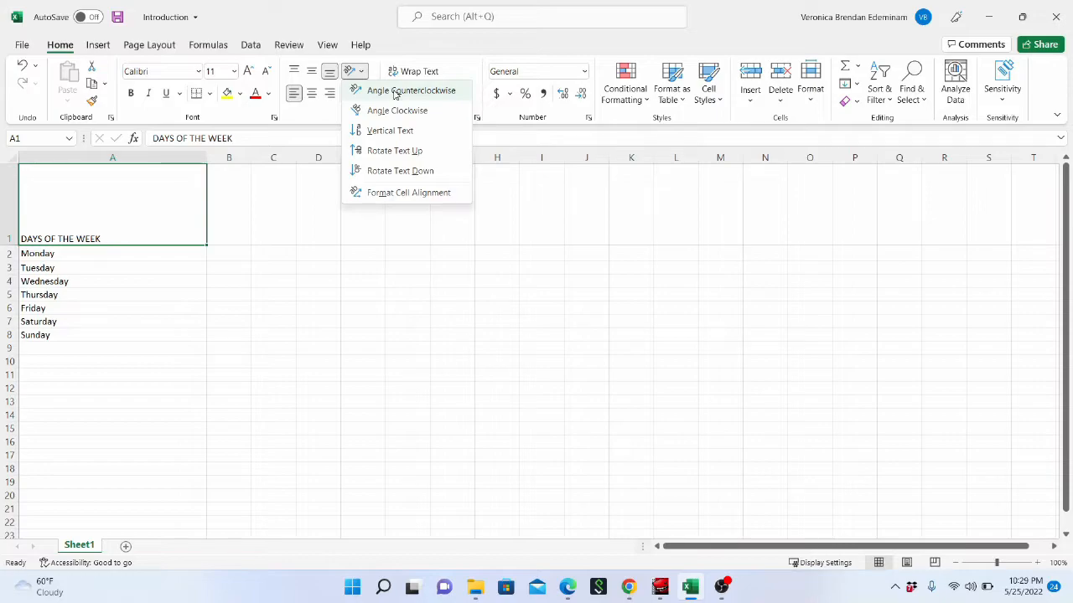
left_click(394, 94)
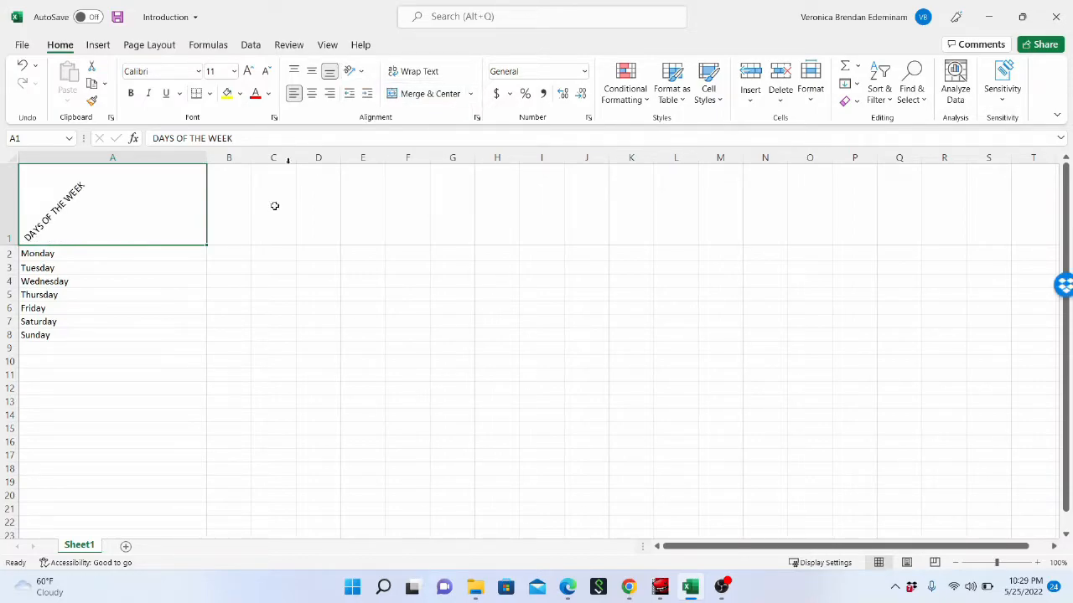
left_click(361, 72)
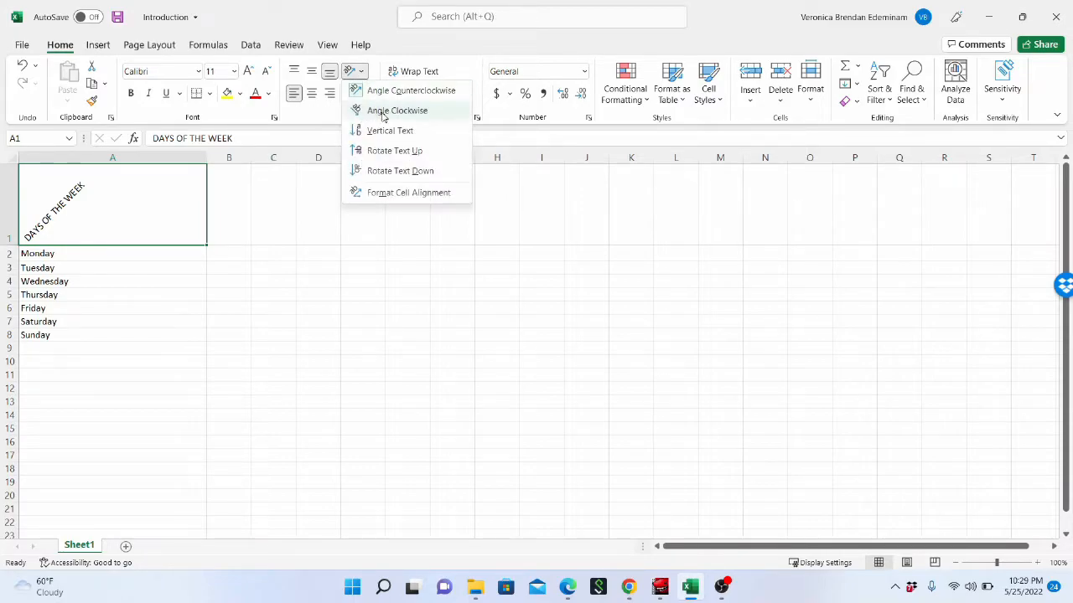
left_click(383, 111)
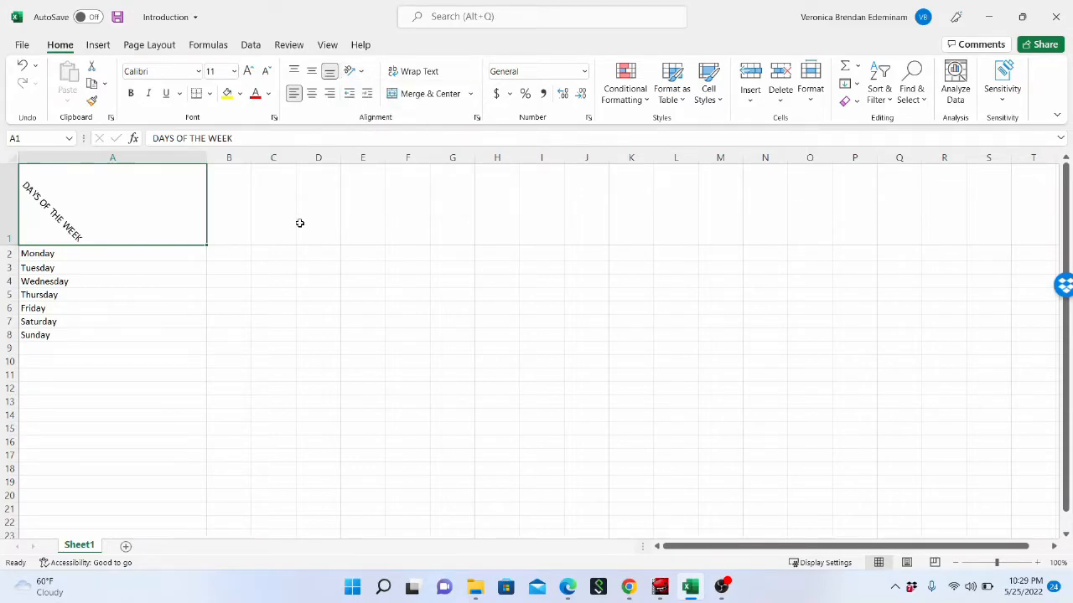
Set the A1 heading to Vertical Text and increase the height of row 1 until all the stacked letters fit
left_click(360, 72)
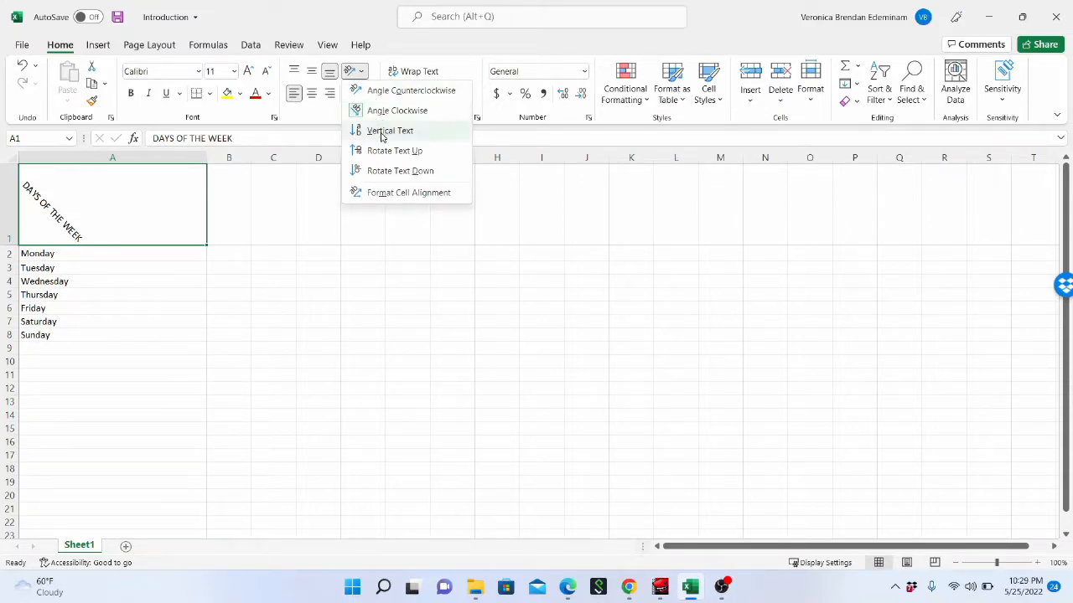
left_click(382, 131)
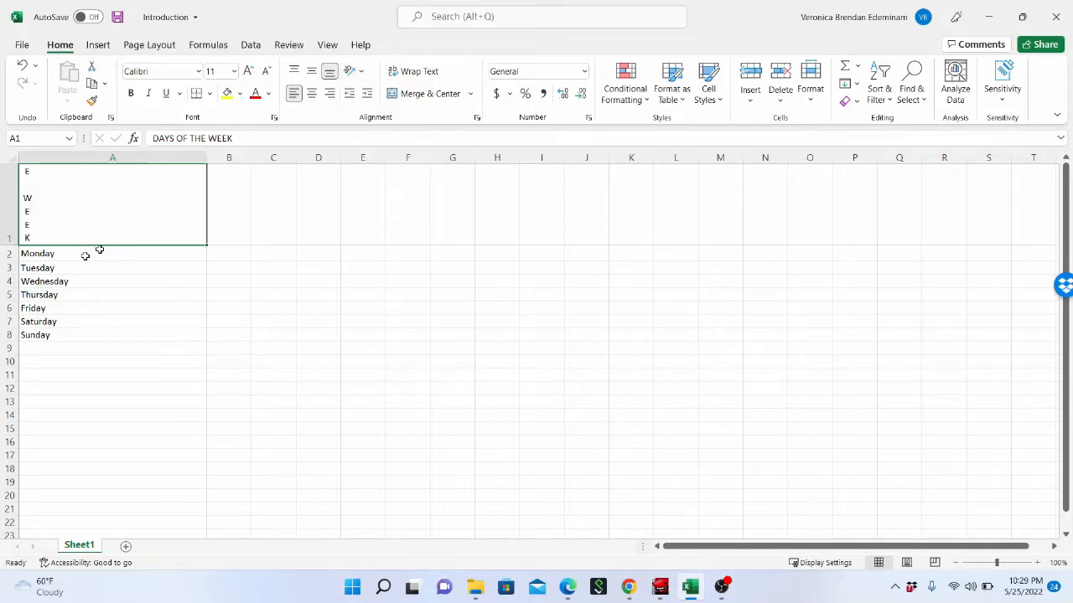
left_click_drag(13, 244, 15, 380)
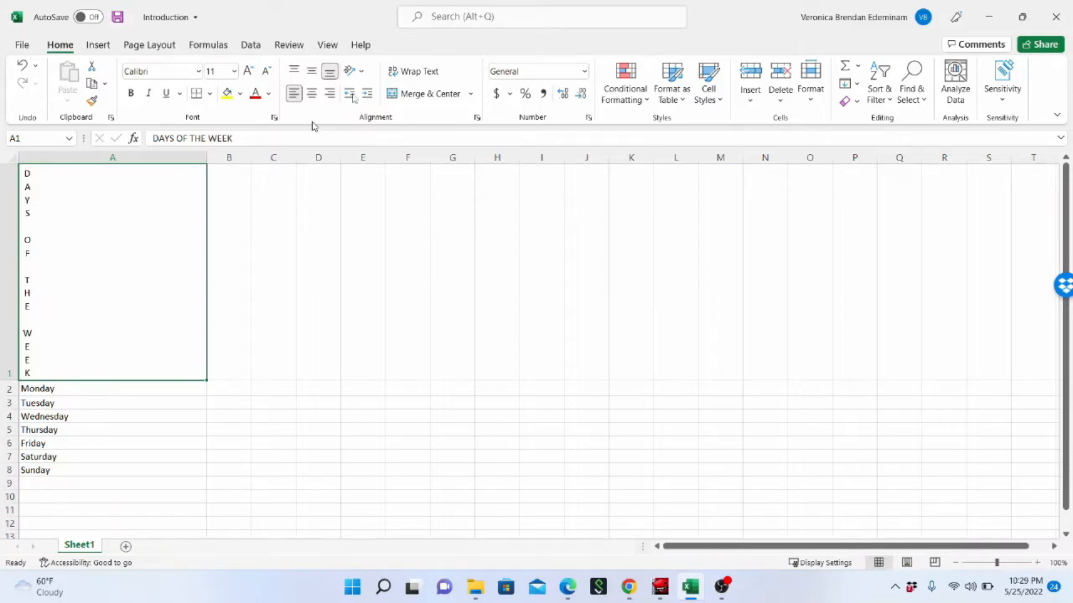
Apply Rotate Text Up to the A1 heading, and switch its orientation to Rotate Text Down
left_click(361, 76)
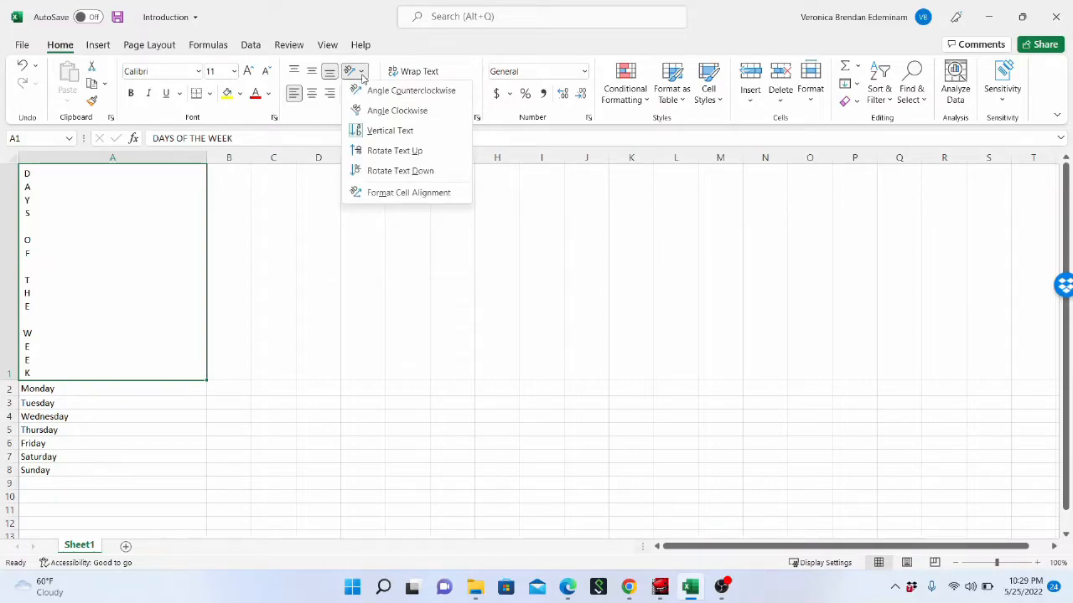
left_click(396, 152)
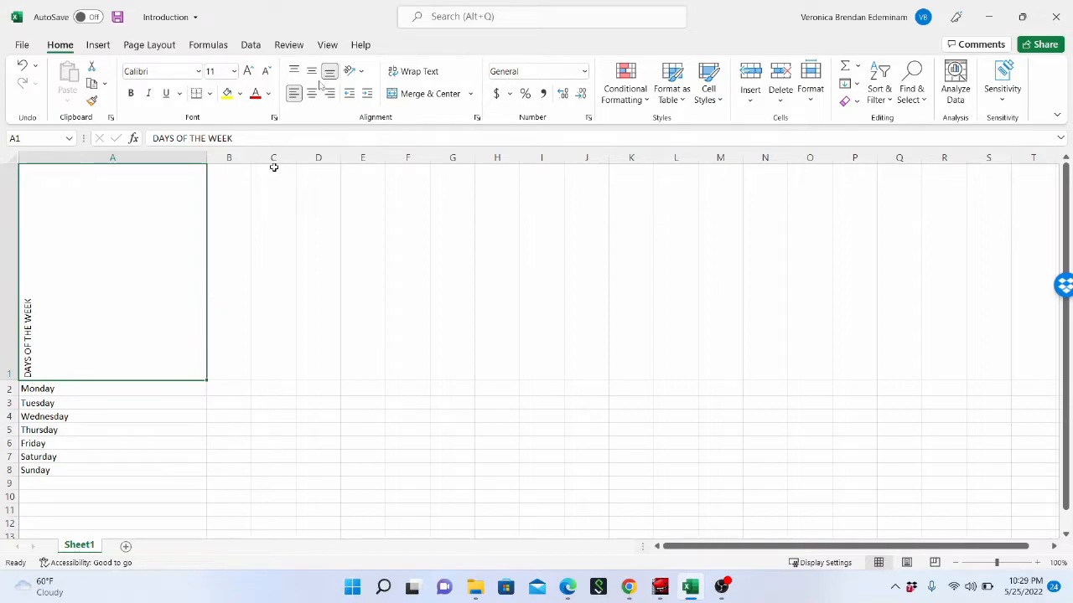
left_click(360, 75)
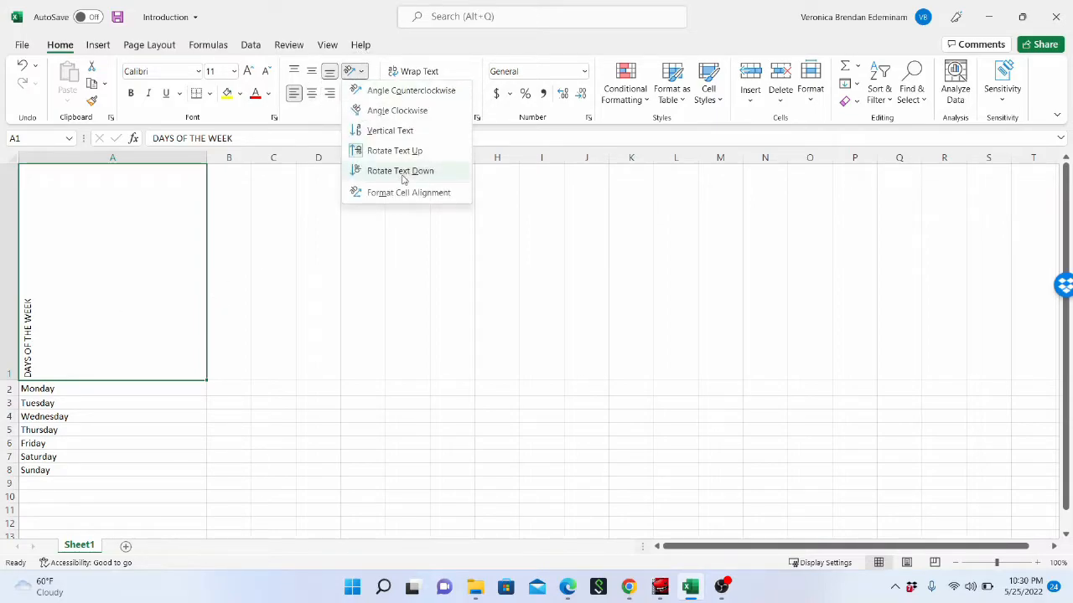
left_click(403, 172)
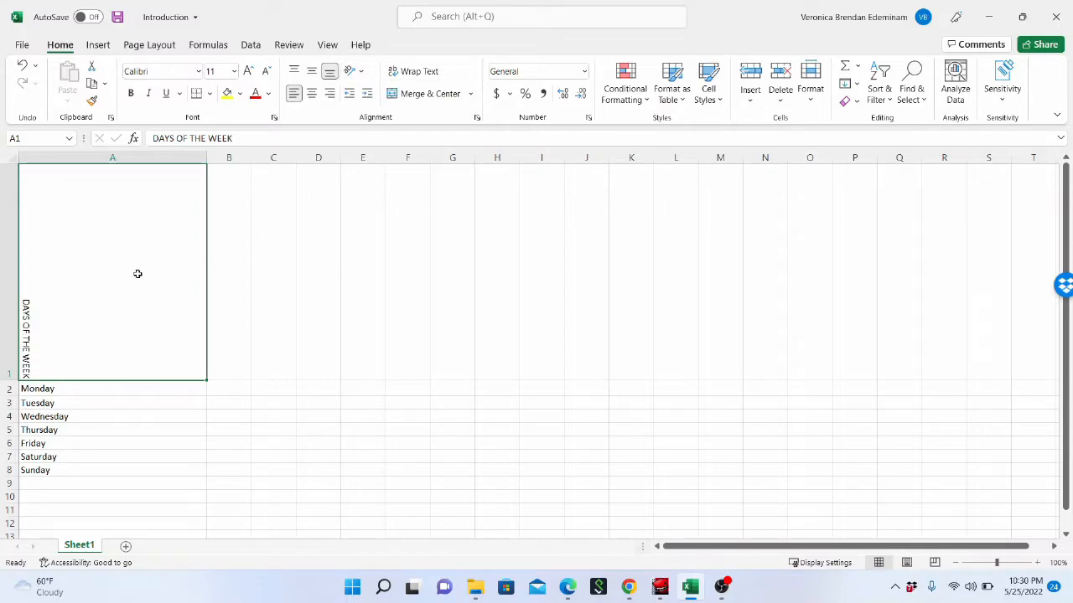
Open the Format Cell Alignment settings for the A1 heading and raise its orientation angle one degree at a time to about -60 degrees
left_click(354, 71)
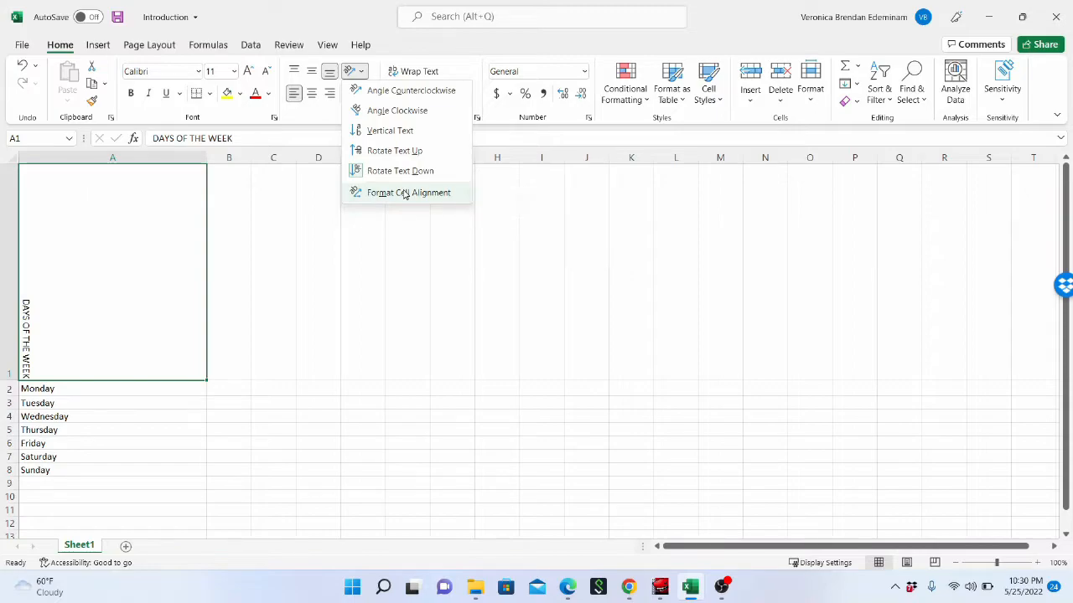
left_click(484, 224)
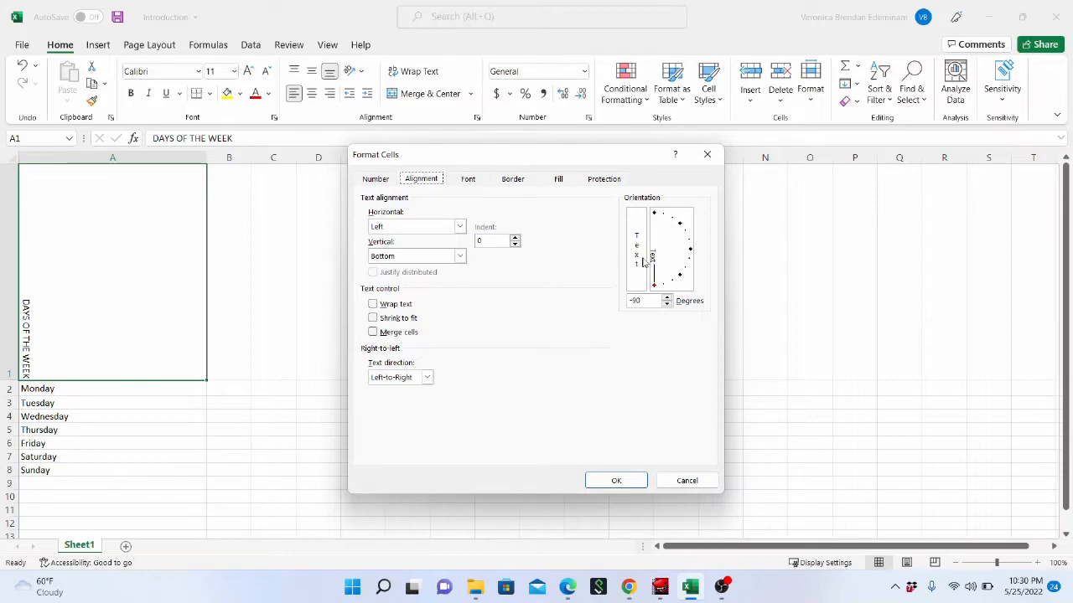
left_click(667, 298)
left_click(667, 298)
left_click(667, 298)
left_click(667, 298)
left_click(667, 299)
left_click(668, 298)
left_click(667, 299)
left_click(667, 299)
left_click(667, 298)
left_click(667, 298)
left_click(667, 300)
left_click(667, 299)
left_click(667, 299)
left_click(667, 299)
left_click(667, 299)
left_click(667, 299)
left_click(667, 299)
left_click(667, 299)
left_click(667, 298)
left_click(667, 298)
left_click(667, 299)
left_click(667, 299)
left_click(667, 299)
left_click(667, 299)
left_click(667, 299)
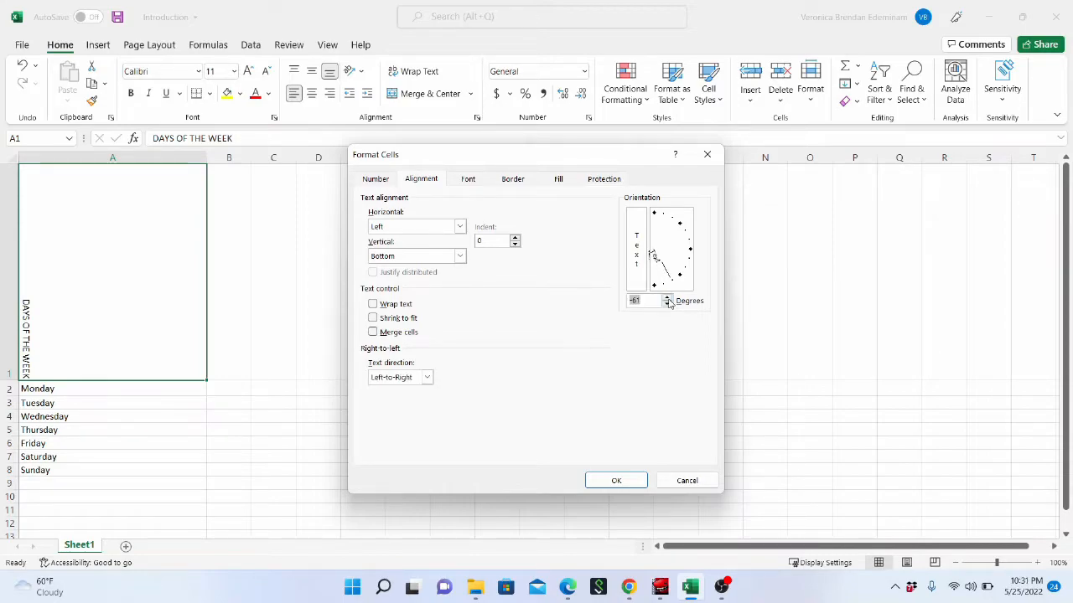
left_click(667, 298)
Swing the orientation dial for the A1 heading to horizontal, and set the text angle to 10 degrees and apply it
left_click(671, 277)
left_click_drag(672, 277, 685, 256)
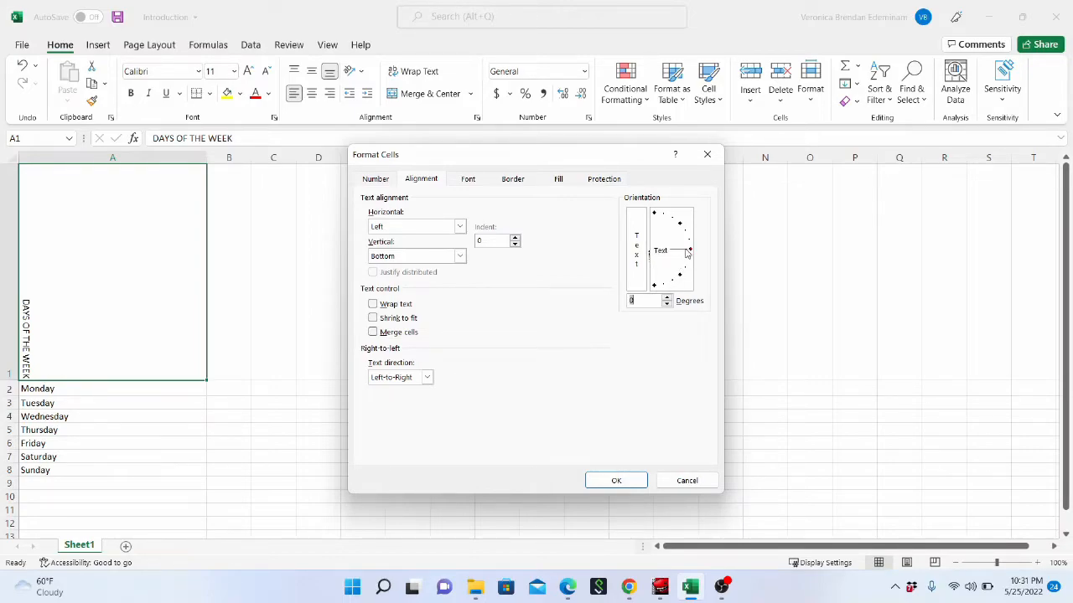
left_click(639, 302)
key("BackSpace")
type("10")
key("Return")
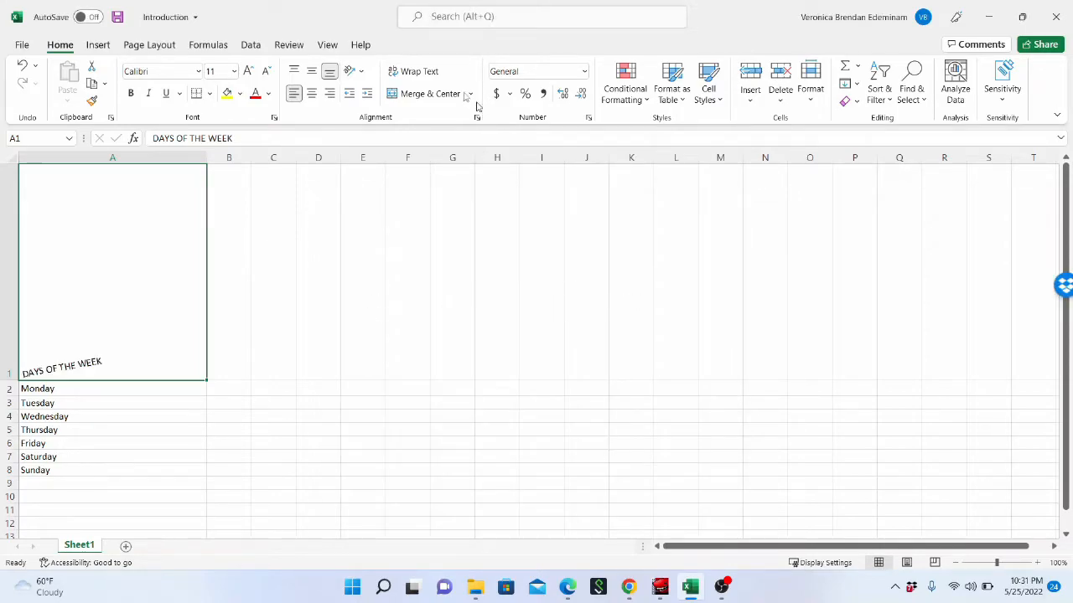
Set the A1 heading's text orientation back to 0 degrees and apply the Strikethrough font effect to it
left_click(354, 71)
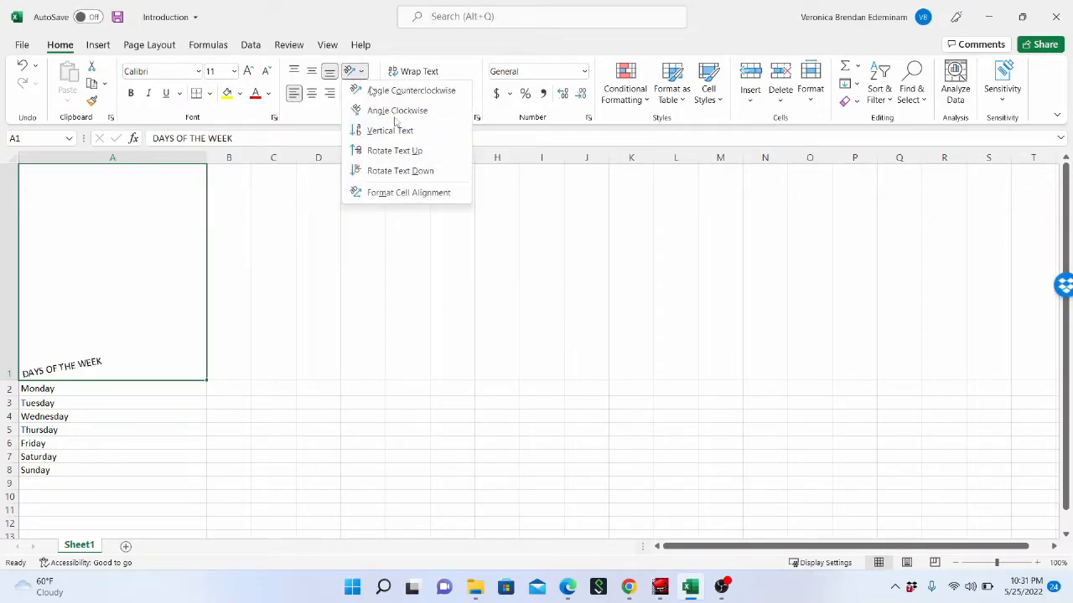
left_click(419, 192)
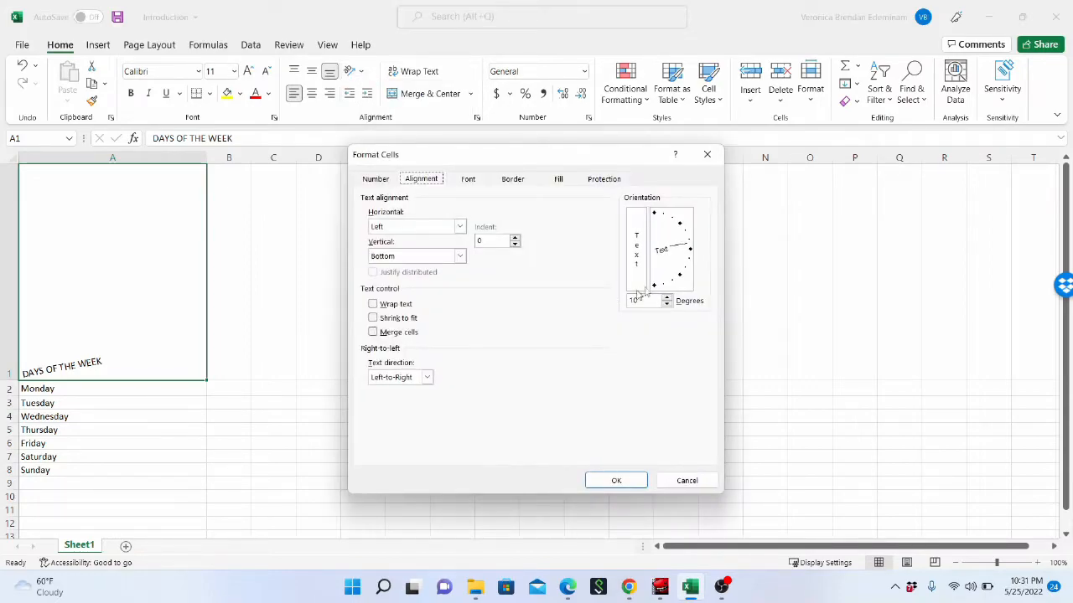
left_click_drag(683, 247, 684, 252)
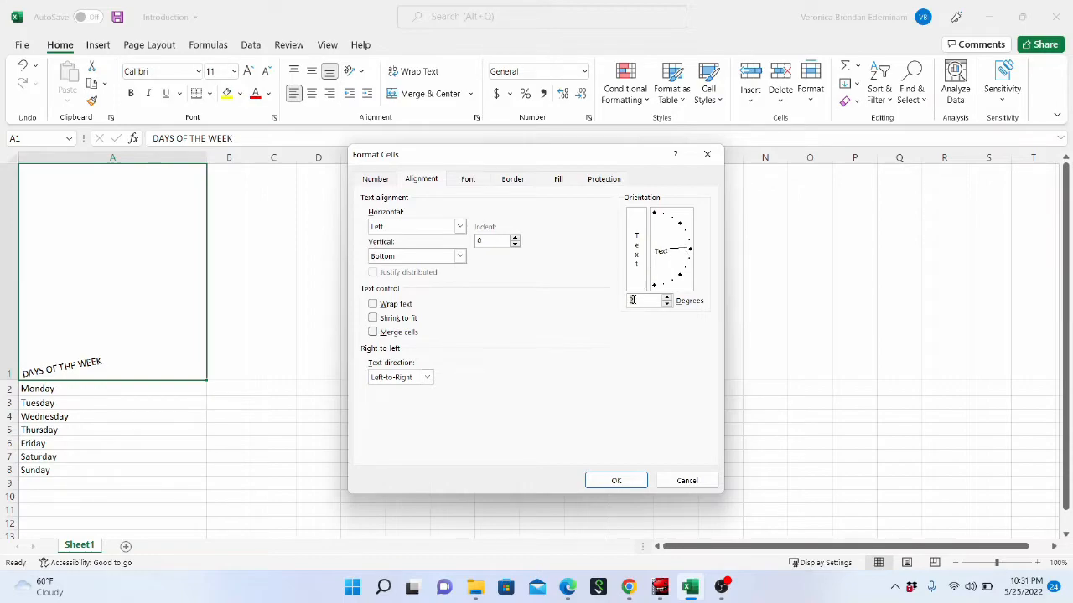
type("0")
left_click(467, 181)
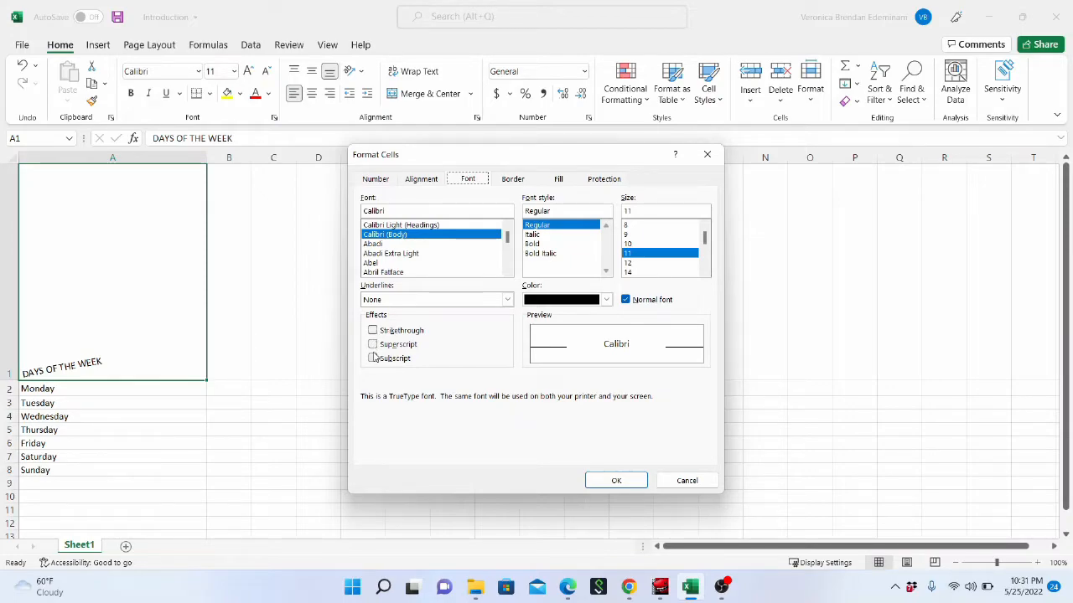
left_click(373, 331)
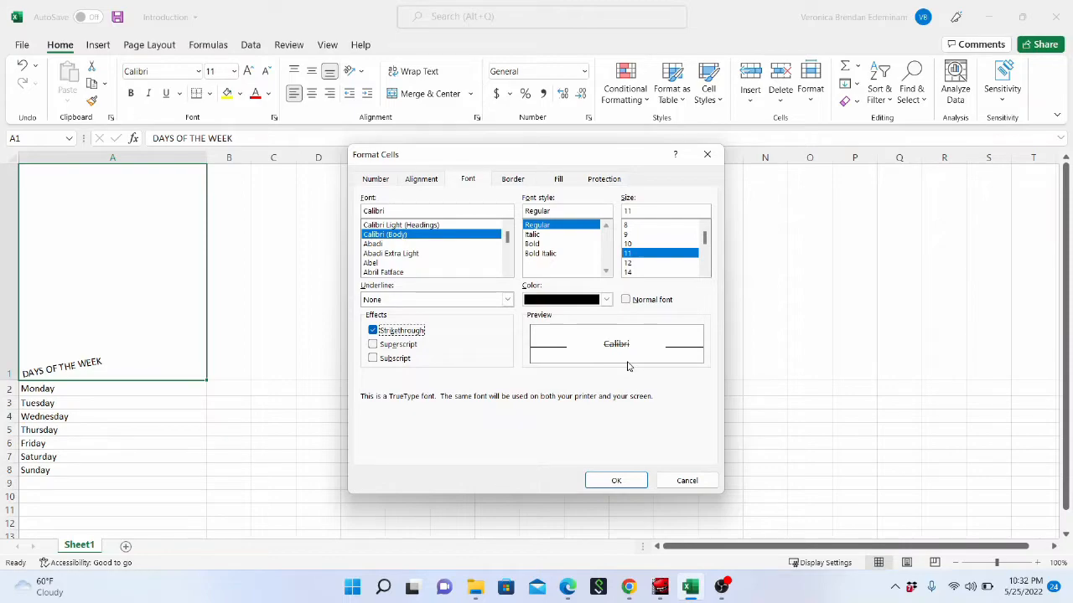
left_click(605, 483)
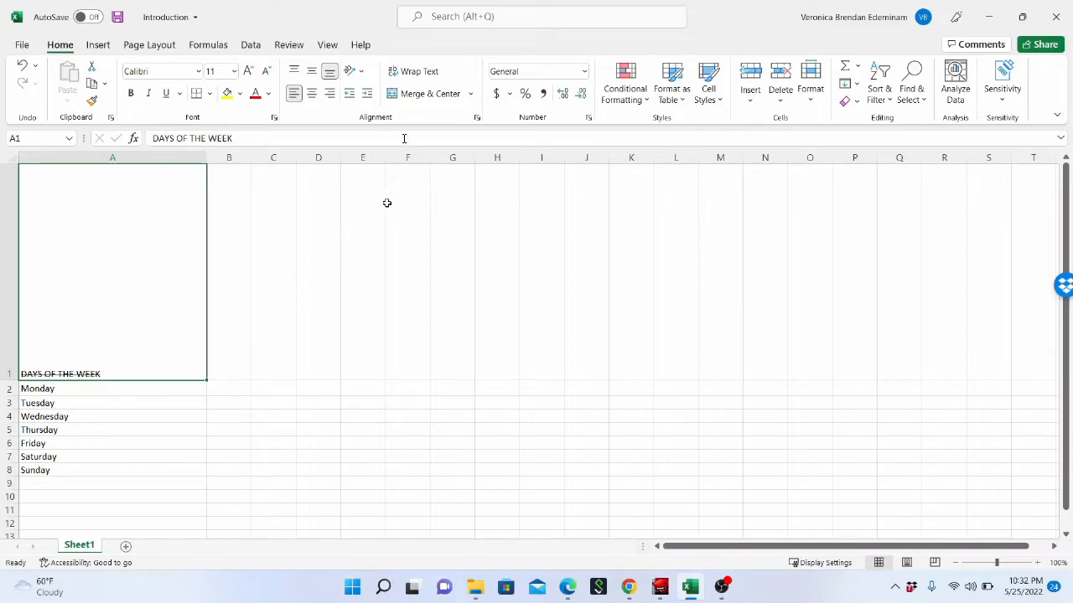
Remove Strikethrough from the A1 heading, reviewing the border, fill and protection settings before applying the change
left_click(355, 73)
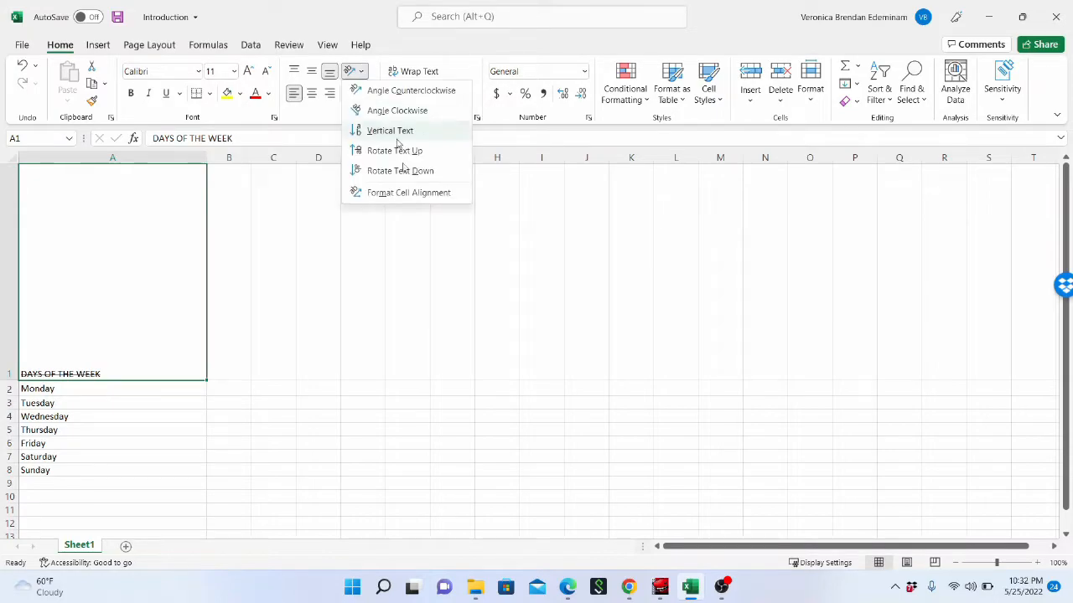
left_click(402, 193)
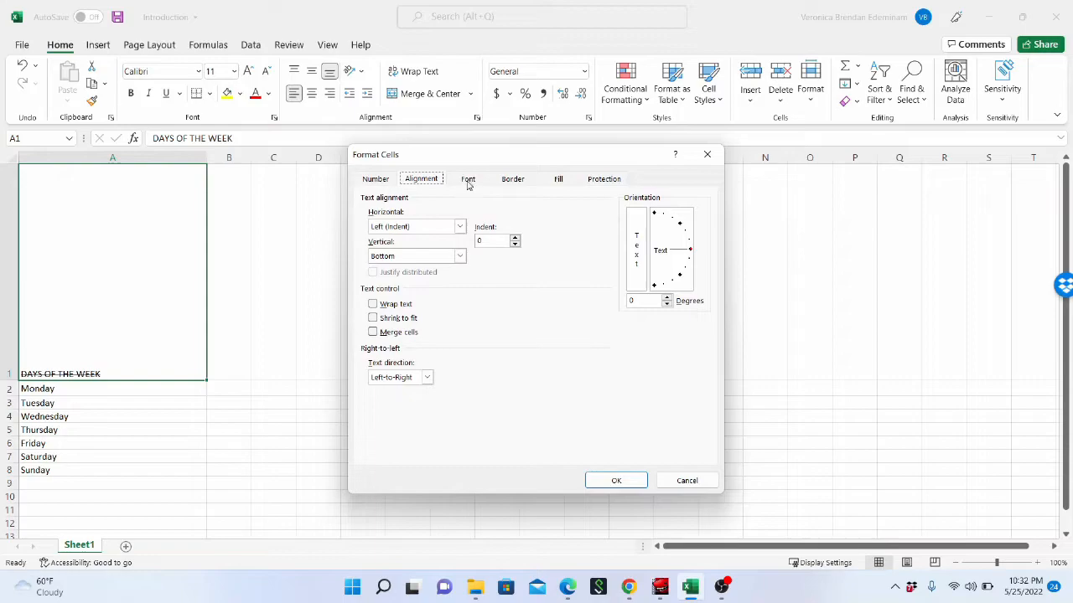
left_click(467, 180)
left_click(373, 331)
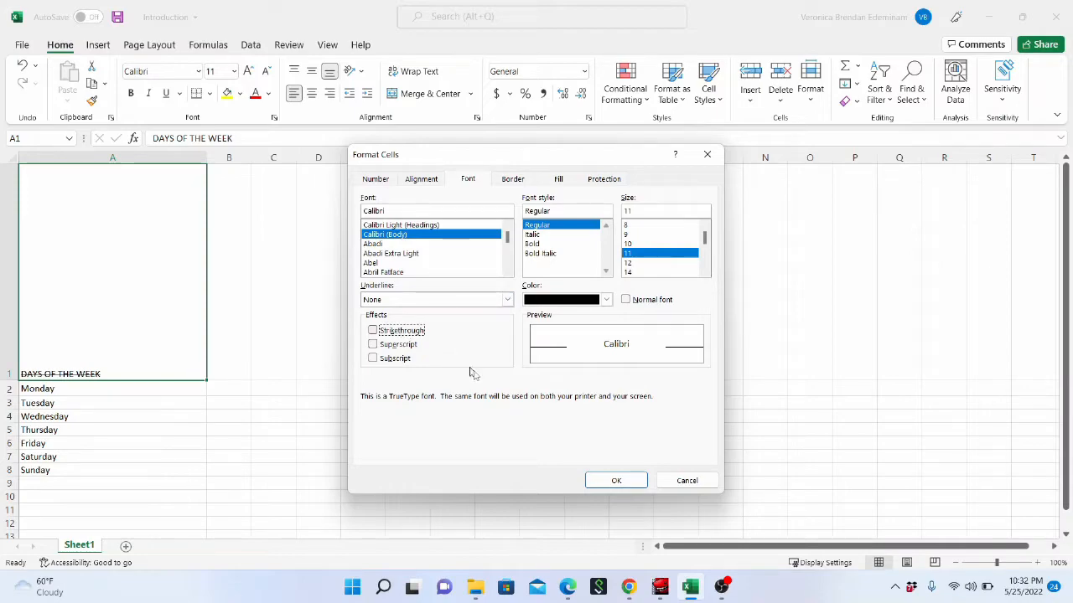
left_click(514, 180)
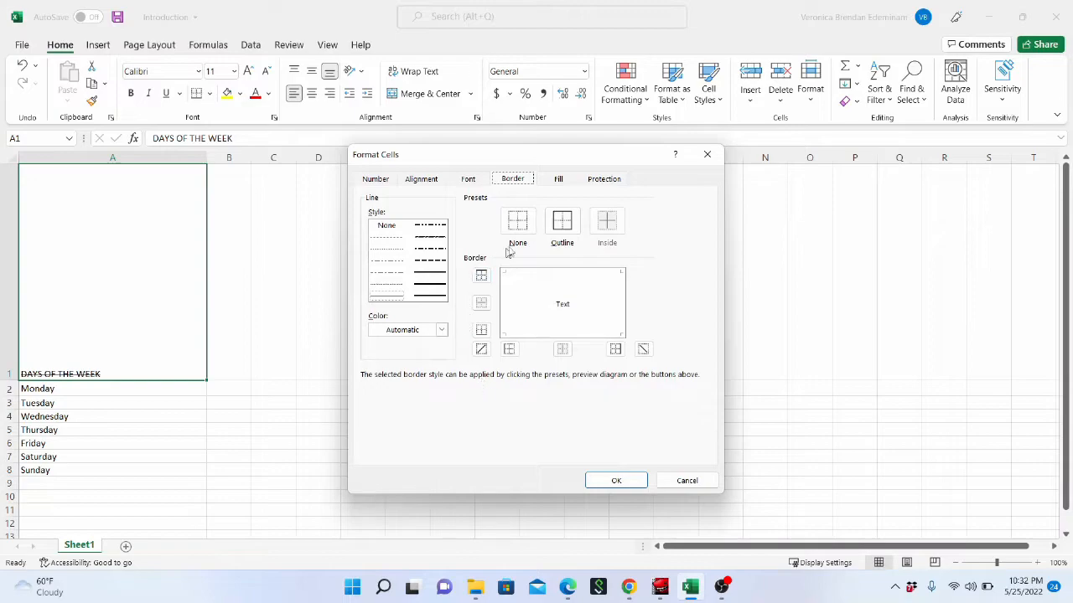
left_click(558, 181)
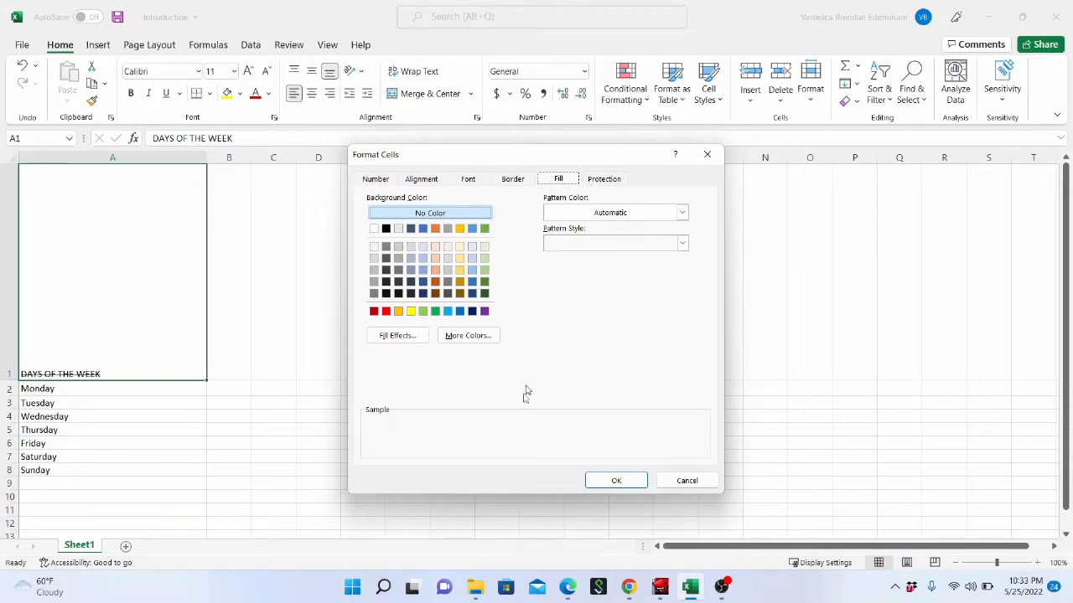
left_click(604, 179)
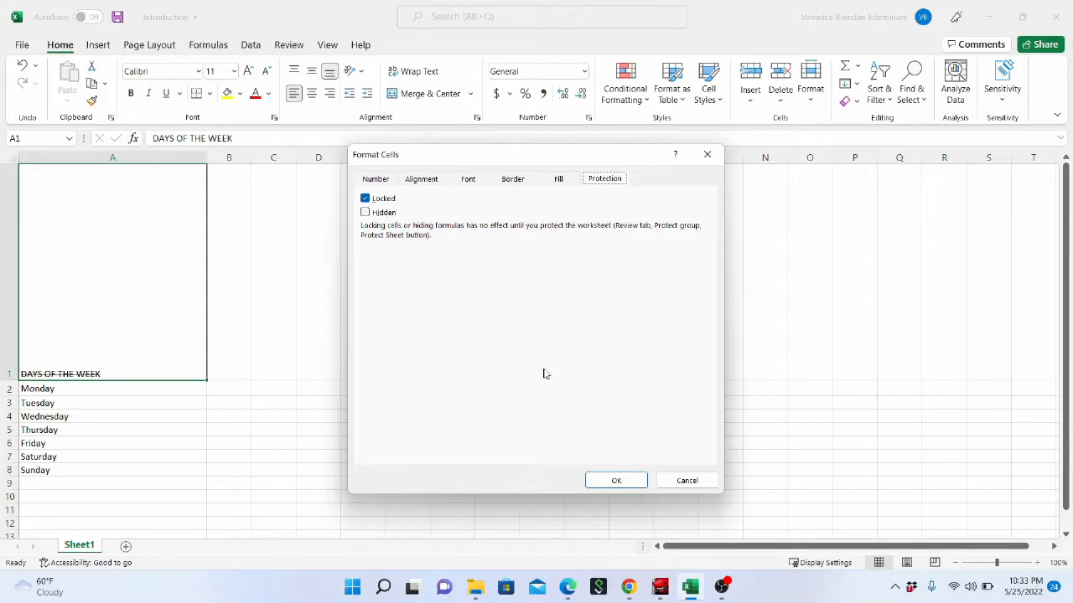
left_click(423, 179)
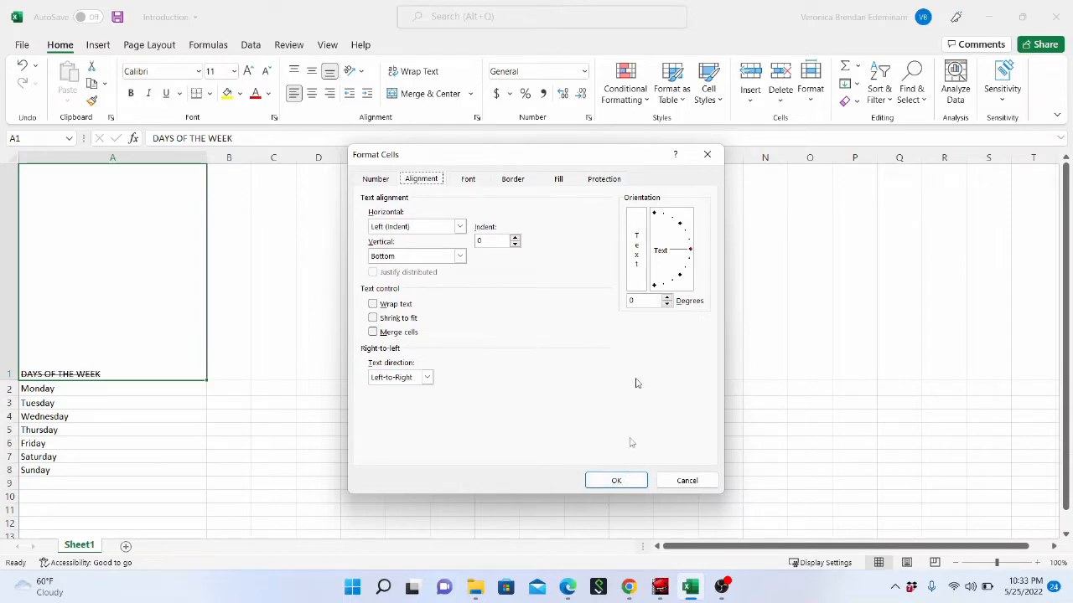
left_click(628, 481)
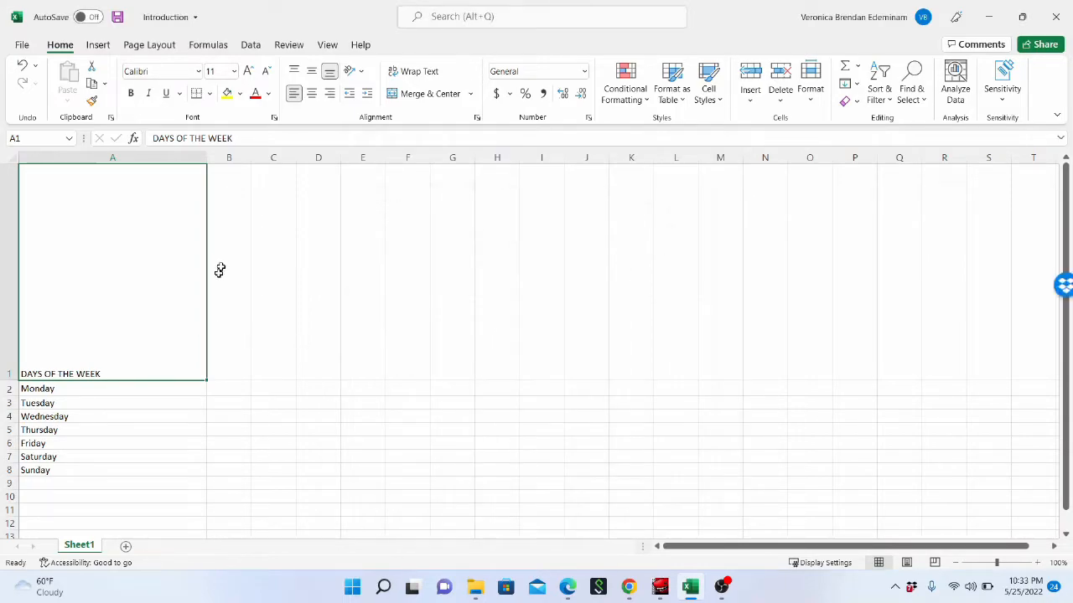
Reduce the height of row 1 so that it just fits a single line of heading text
left_click(305, 270)
left_click(91, 363)
left_click_drag(14, 380, 14, 180)
left_click(68, 204)
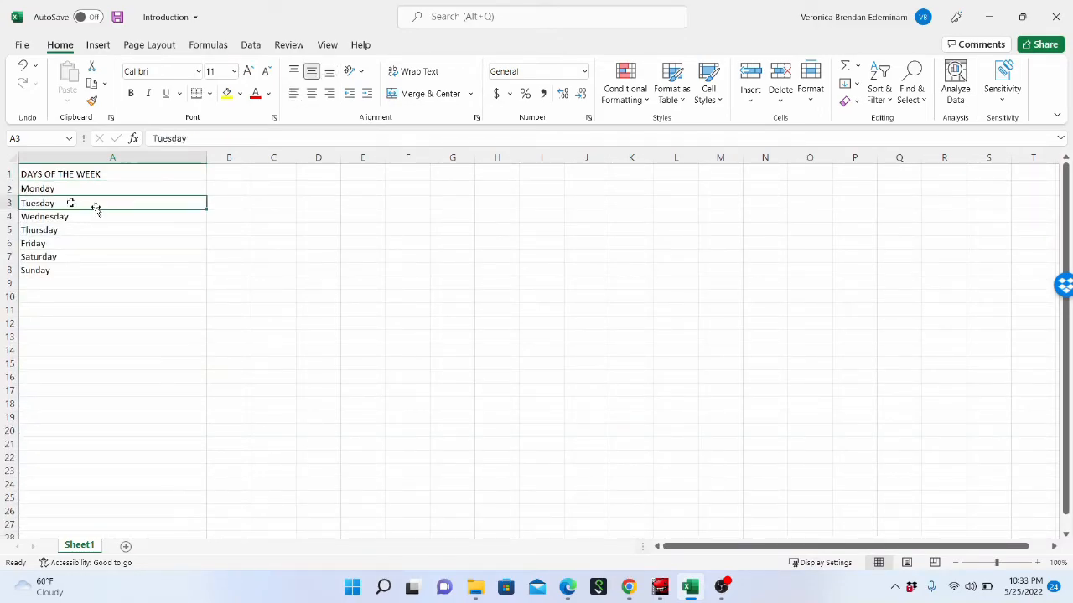
Increase the indent of the A1 heading repeatedly until the text nears the right edge of the cell
left_click(80, 175)
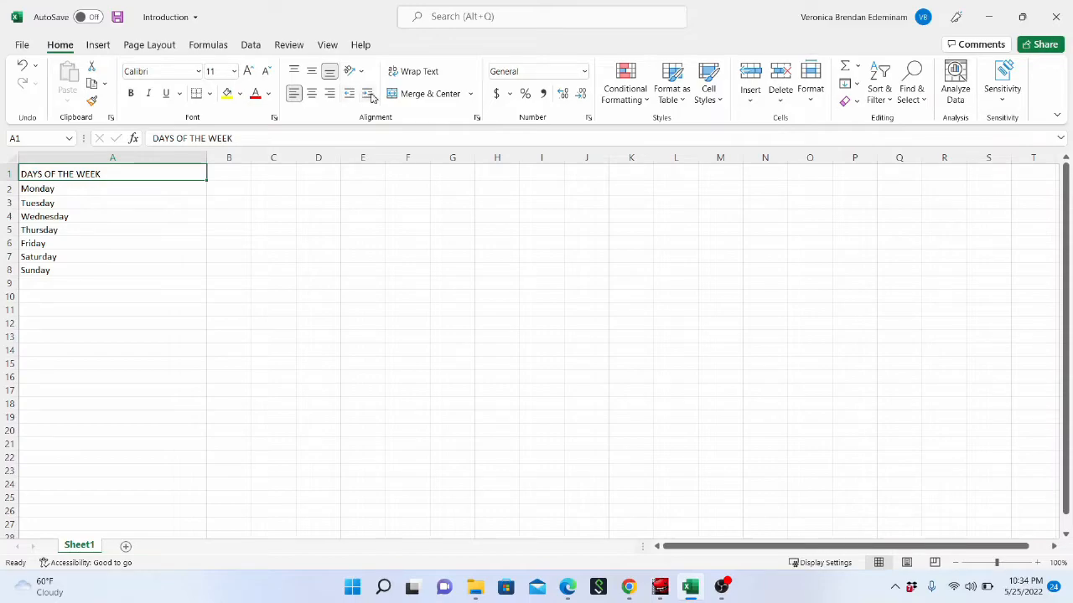
left_click(369, 98)
left_click(369, 97)
left_click(369, 98)
left_click(369, 97)
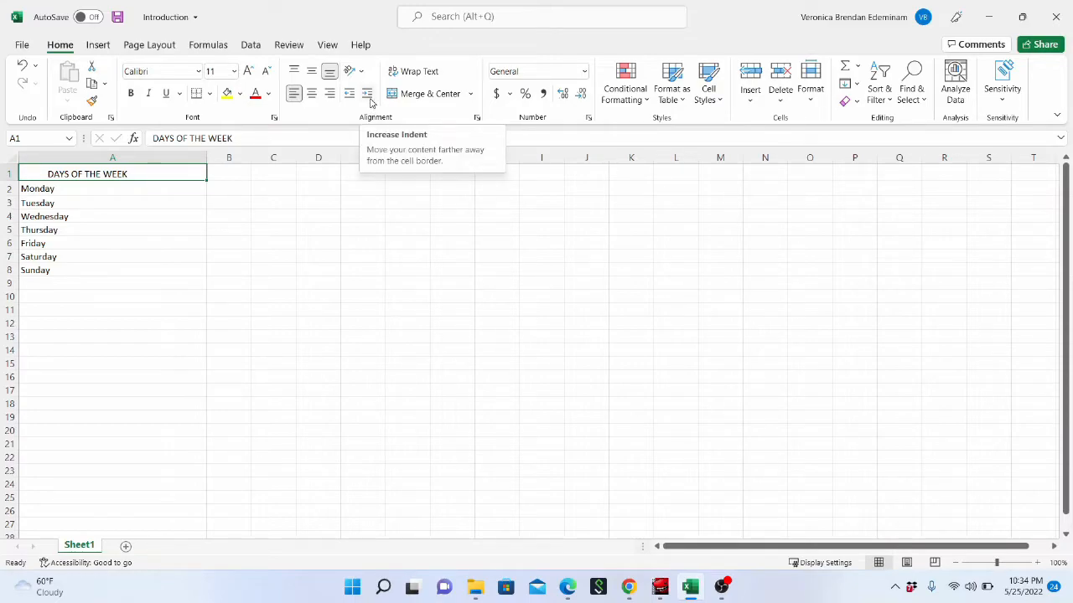
left_click(368, 97)
left_click(368, 97)
left_click(369, 97)
left_click(368, 97)
left_click(368, 97)
left_click(368, 96)
left_click(369, 97)
left_click(369, 97)
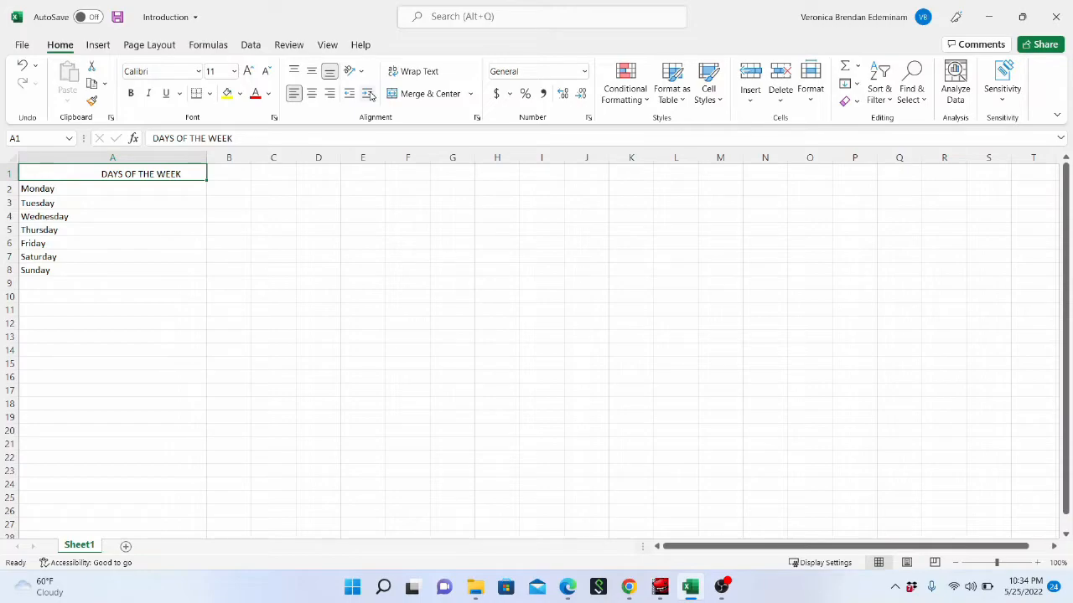
left_click(369, 97)
left_click(369, 96)
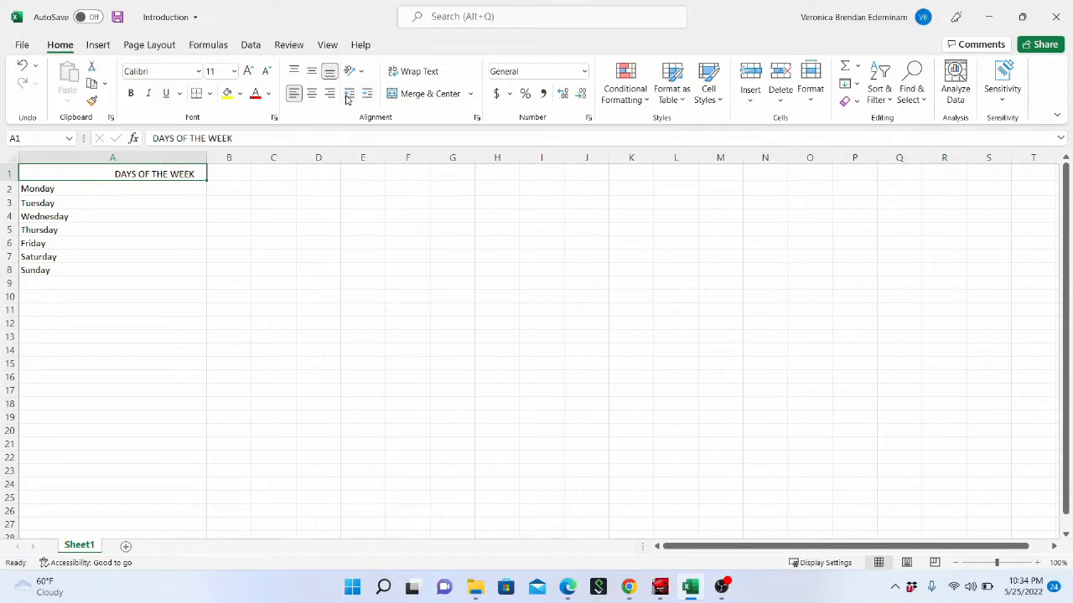
Decrease the indent of the A1 heading step by step until the text is back at the cell's left border
left_click(349, 97)
left_click(350, 96)
left_click(349, 96)
left_click(350, 96)
left_click(349, 96)
left_click(350, 97)
left_click(350, 97)
left_click(350, 97)
left_click(350, 96)
left_click(350, 96)
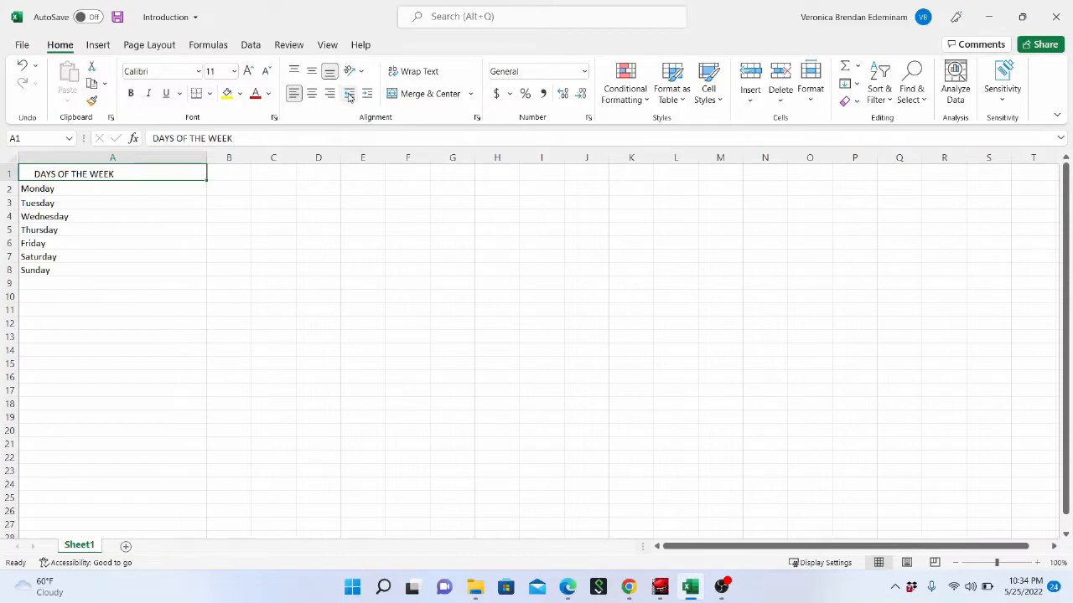
left_click(349, 96)
left_click(349, 97)
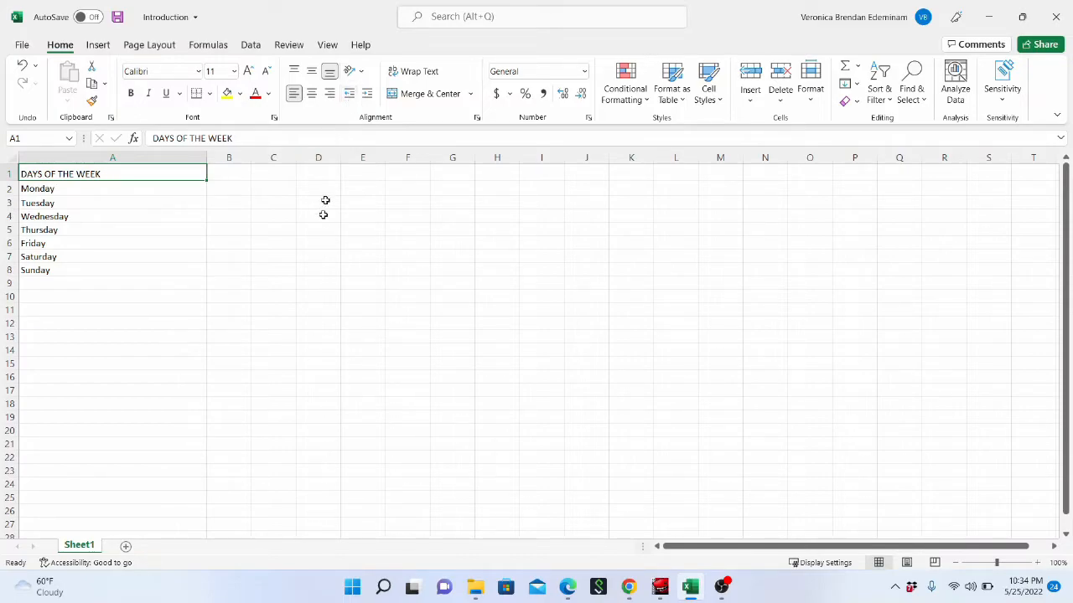
Narrow column A until the DAYS OF THE WEEK heading spills over into column B
left_click(187, 201)
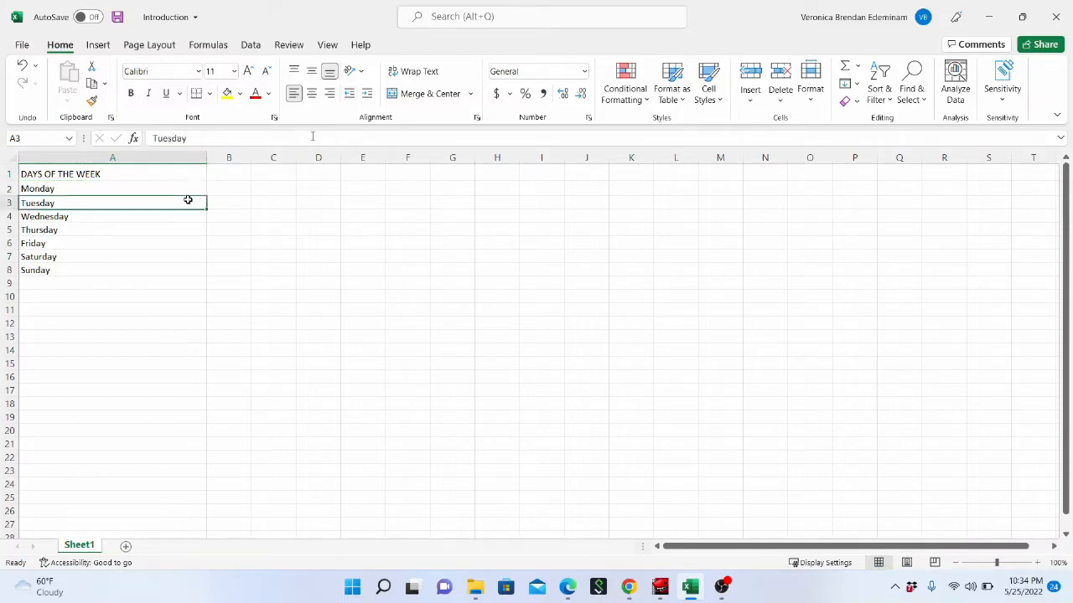
left_click(151, 174)
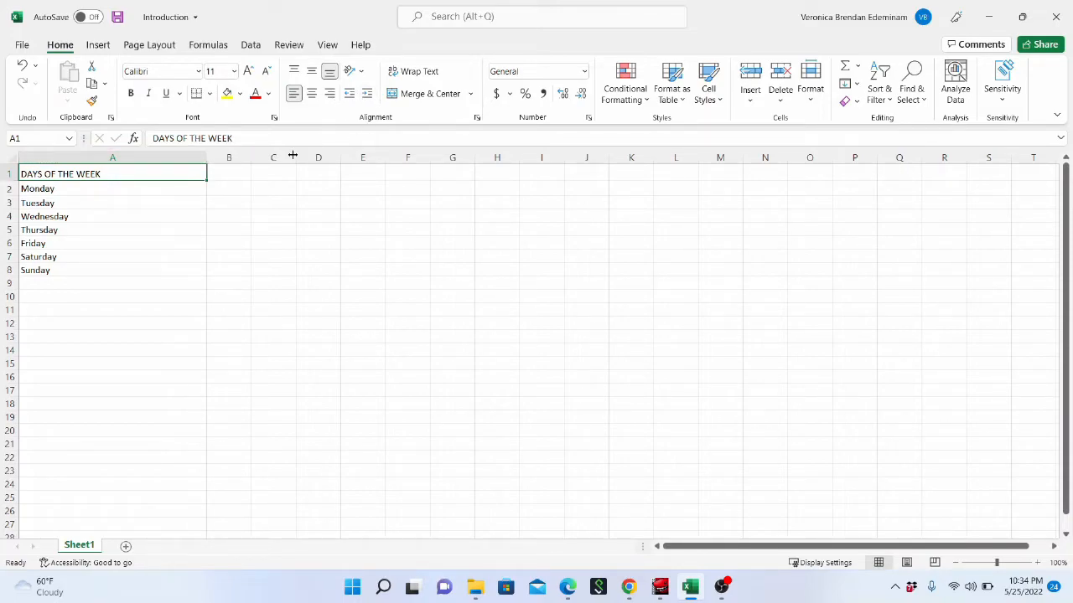
left_click_drag(206, 159, 159, 166)
left_click_drag(112, 166, 74, 169)
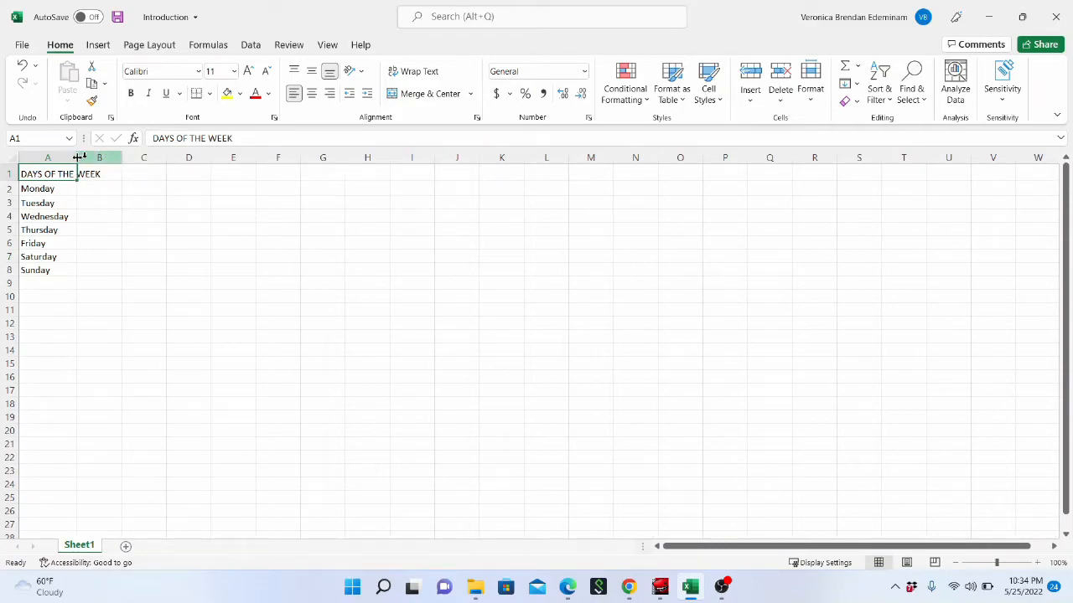
left_click_drag(75, 158, 73, 159)
left_click(90, 204)
left_click(62, 177)
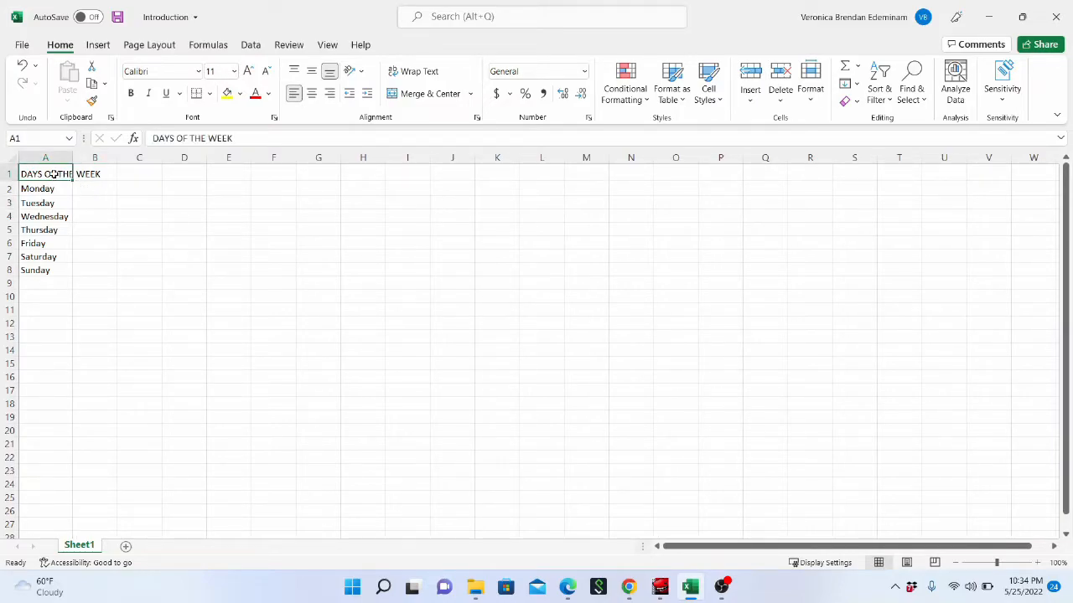
Enter the heading NUMBER in cell B1, beside the overflowing DAYS OF THE WEEK heading
left_click(64, 205)
left_click(55, 176)
left_click(105, 175)
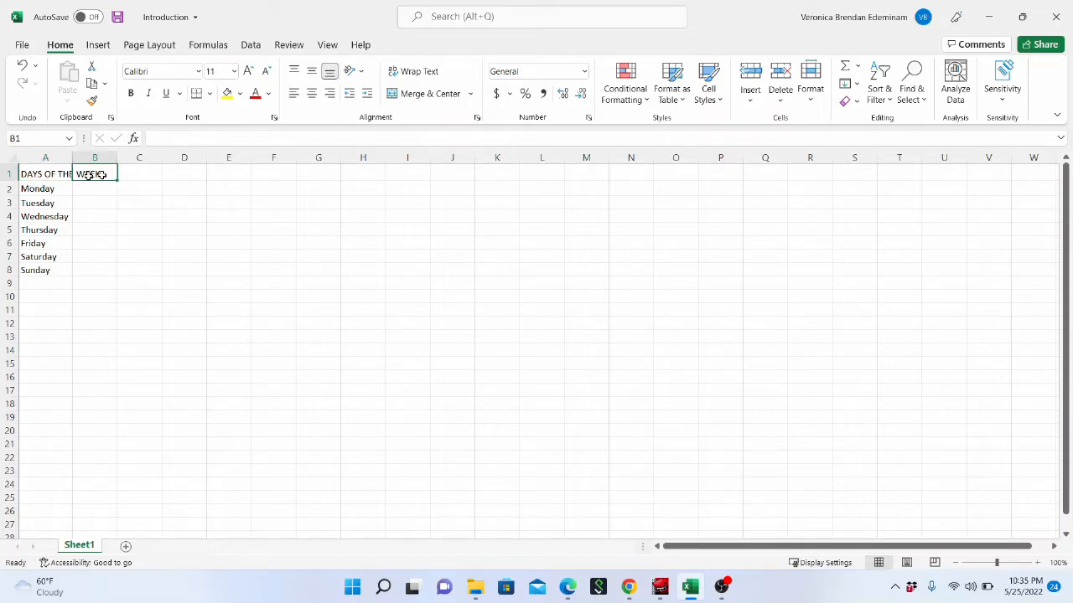
left_click(60, 176)
left_click(89, 175)
type("NUMBER")
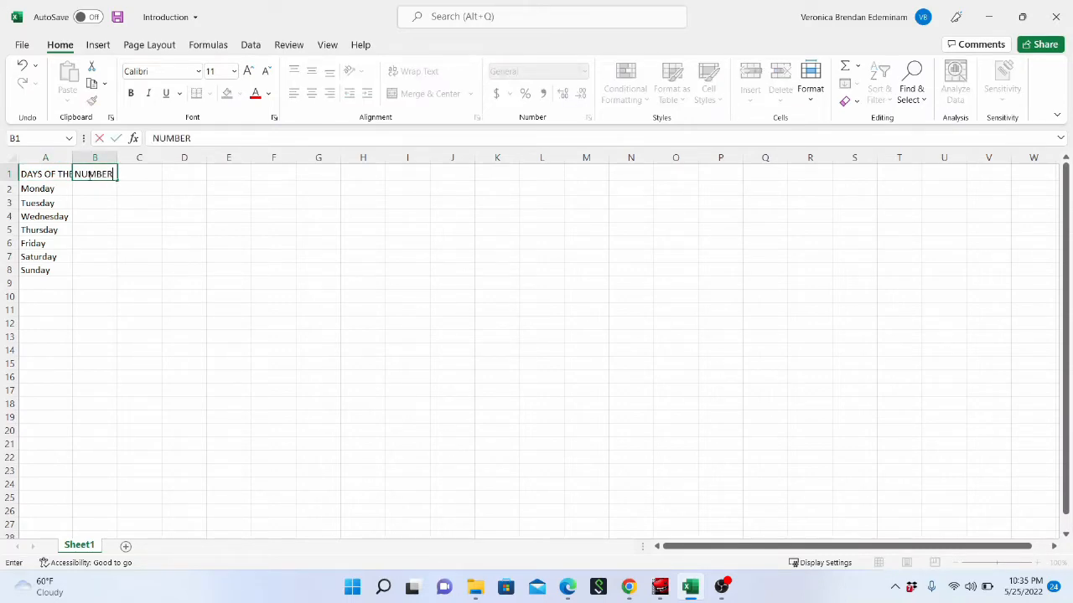
key("Return")
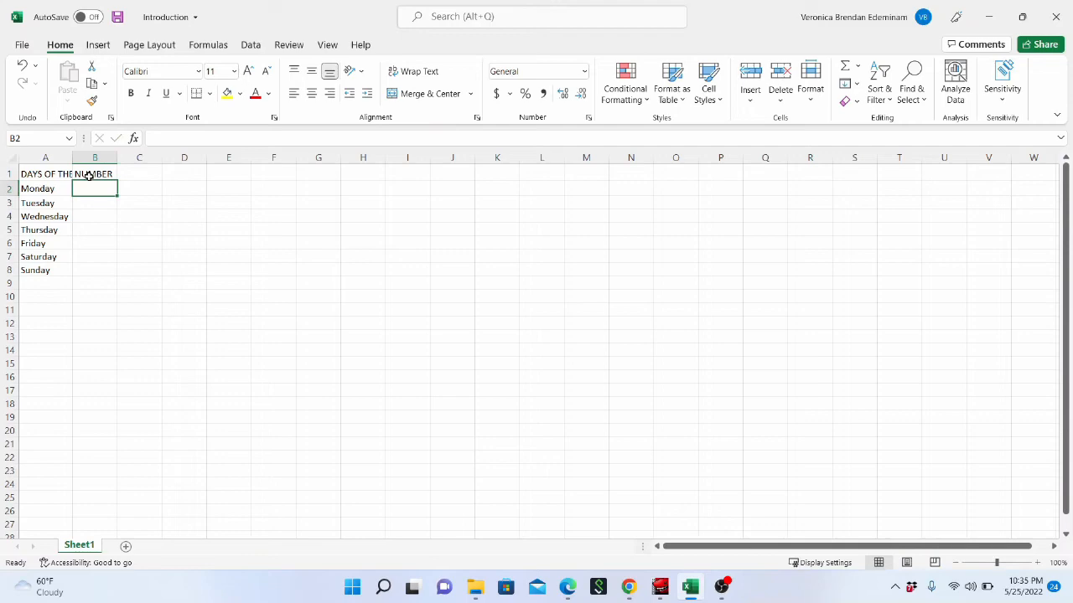
Wrap the DAYS OF THE WEEK heading in cell A1 so the text stays within column A
left_click(54, 174)
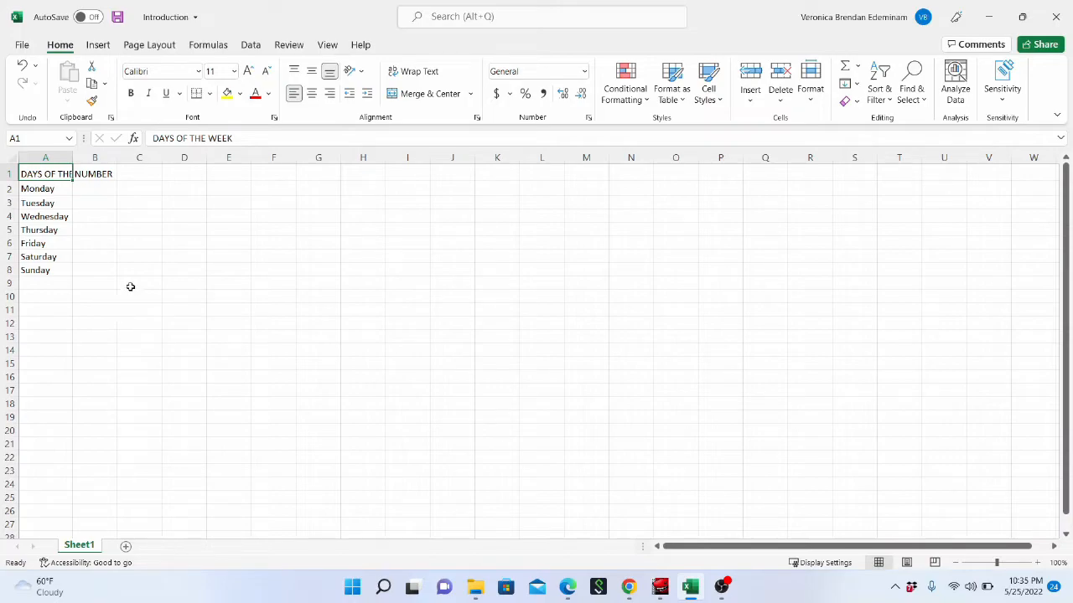
left_click(62, 205)
left_click(62, 174)
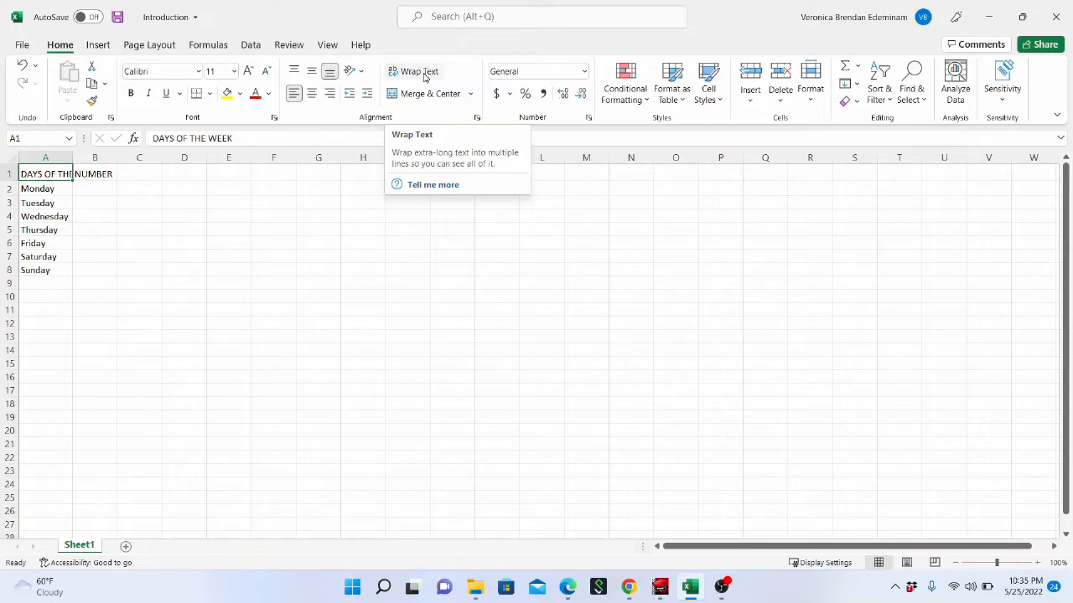
left_click(38, 202)
left_click(53, 176)
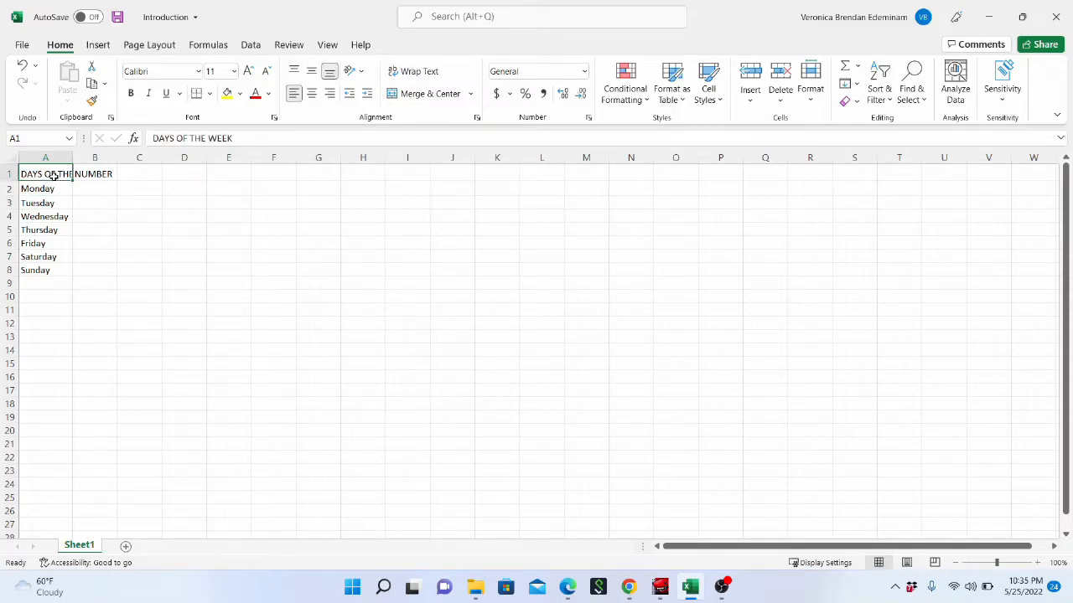
left_click(422, 73)
left_click(39, 213)
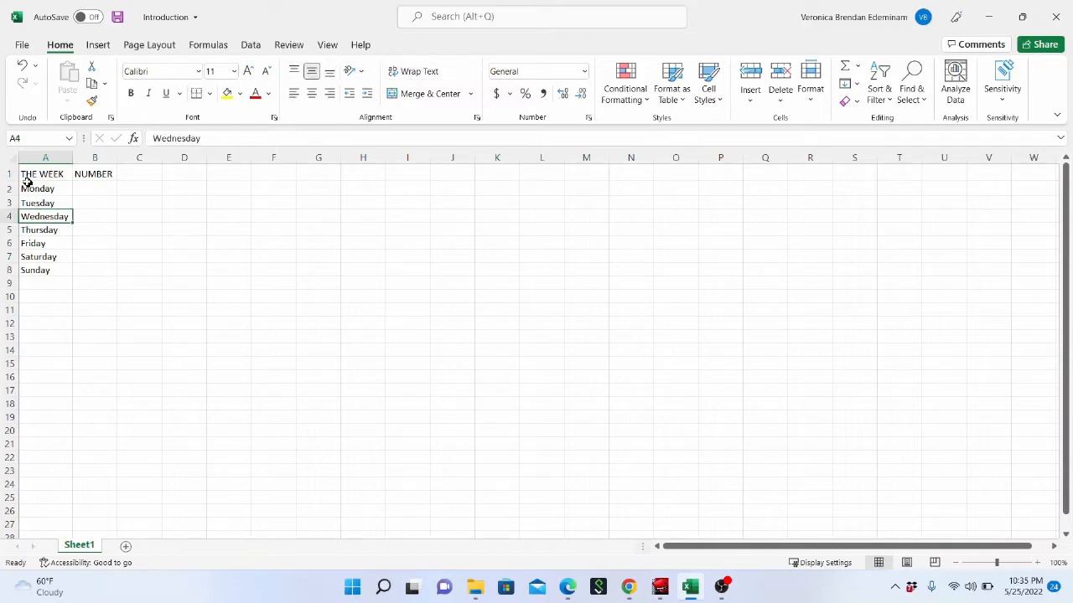
Try a taller row 1 that fits both wrapped lines of the heading, and undo the row resize
left_click_drag(15, 181, 14, 197)
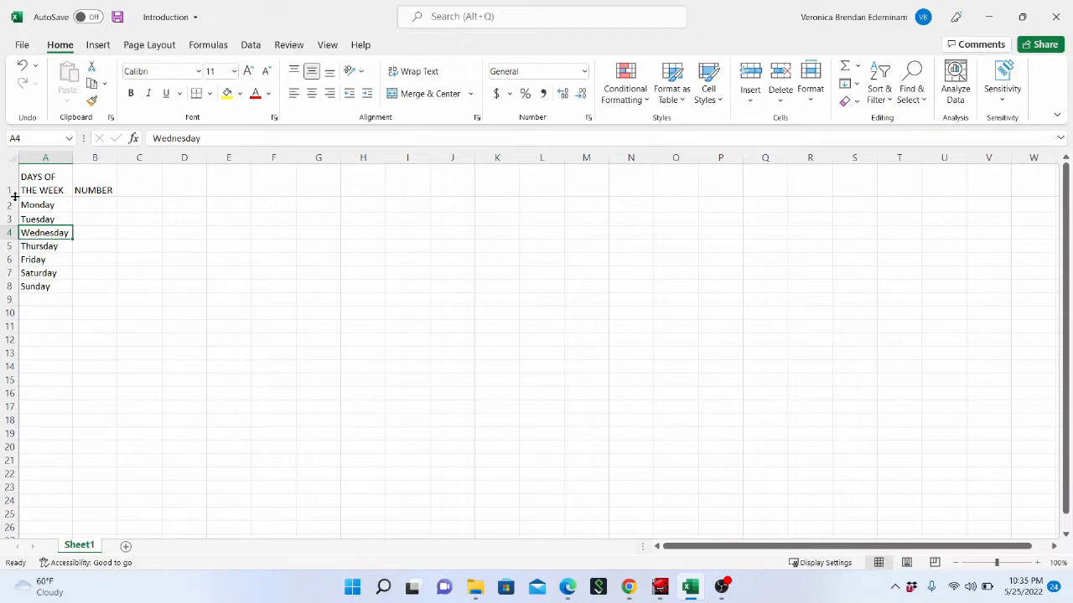
left_click(37, 177)
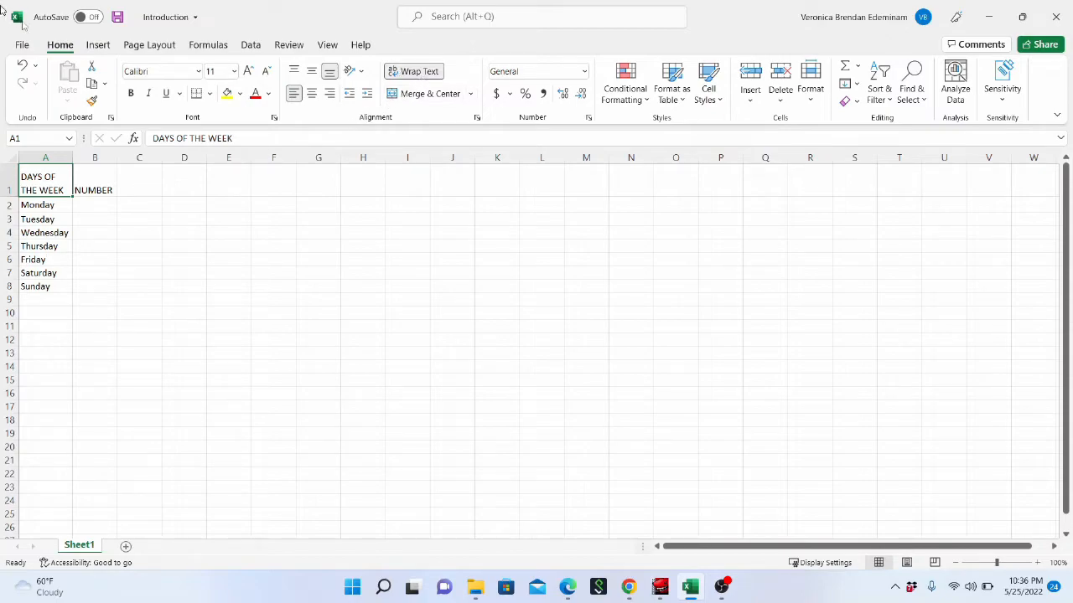
left_click(23, 67)
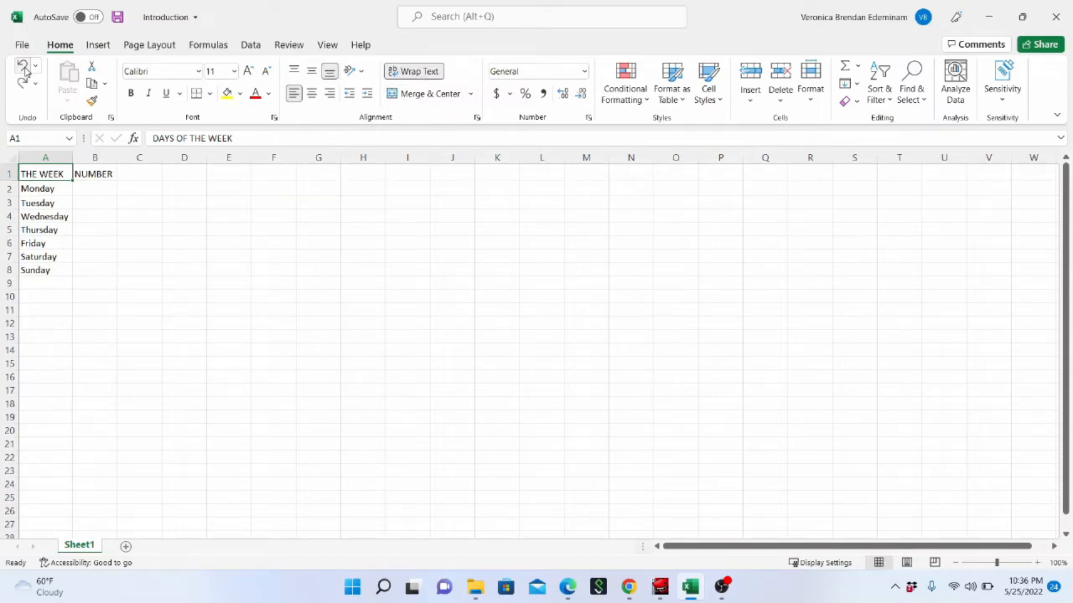
left_click(56, 201)
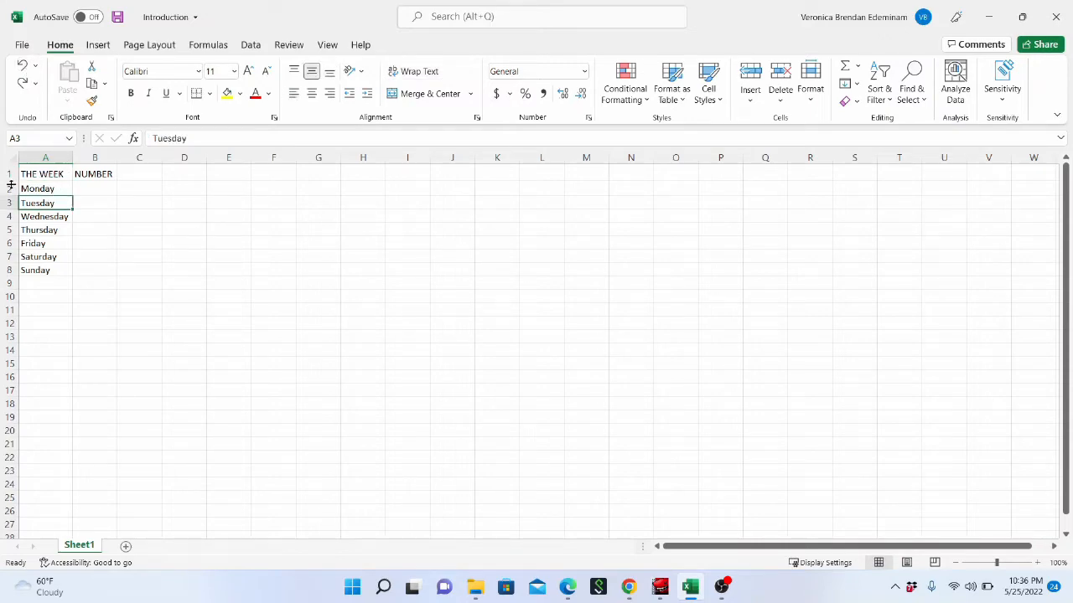
Clear the NUMBER heading from cell B1
left_click(88, 174)
key("Delete")
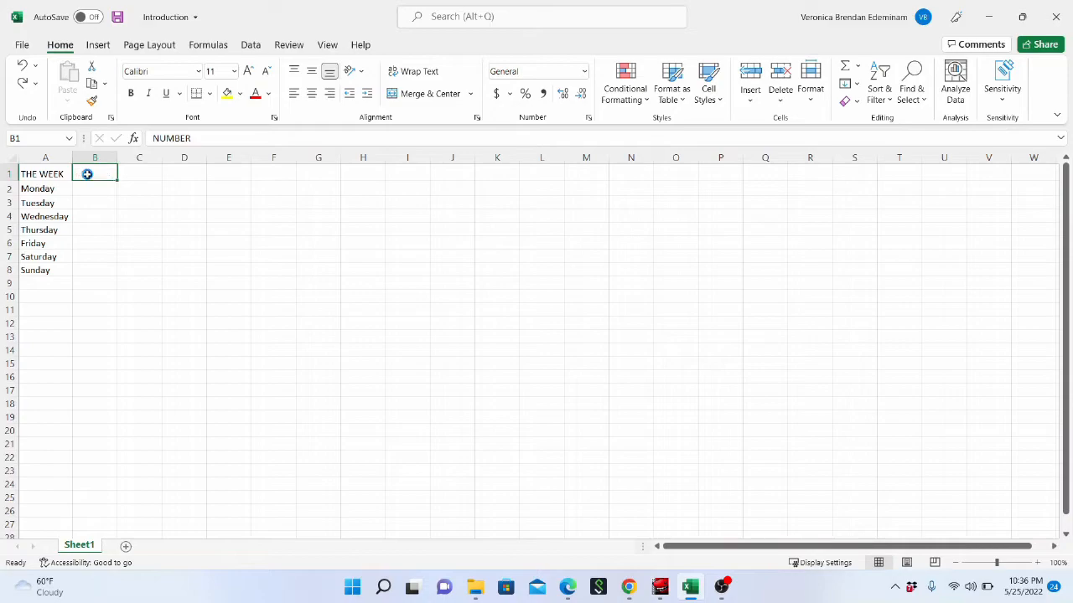
left_click(39, 204)
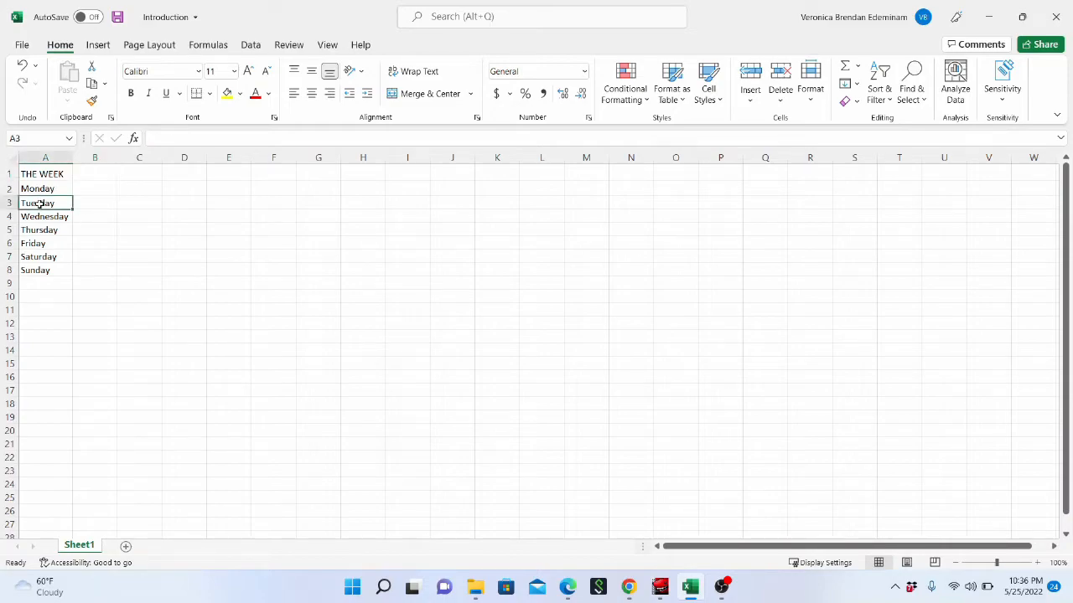
Widen column A until the wrapped DAYS OF THE WEEK heading fits on a single line
left_click_drag(75, 159, 107, 159)
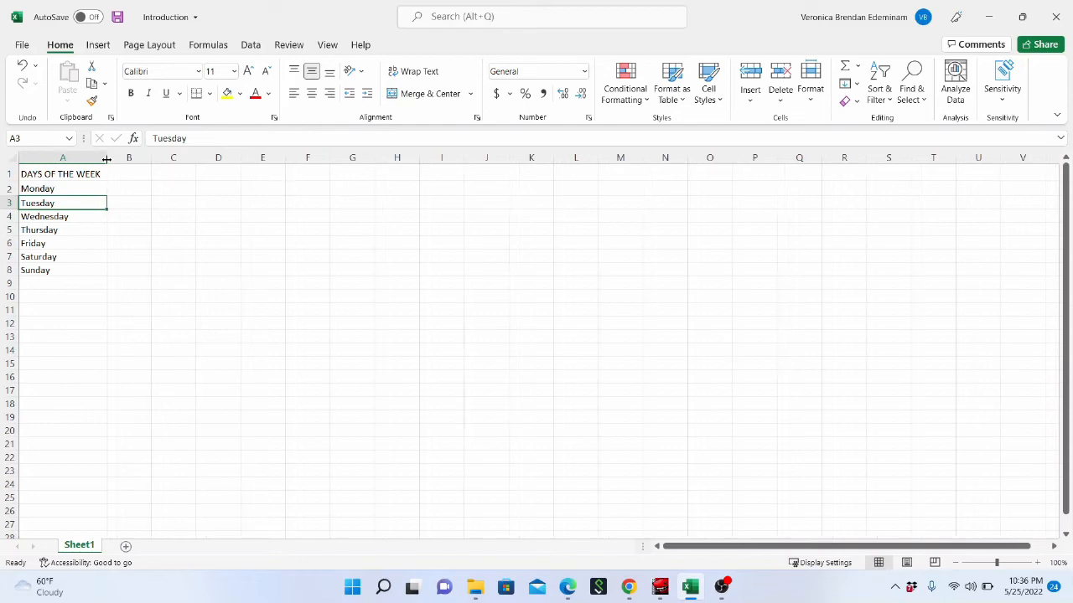
left_click(111, 191)
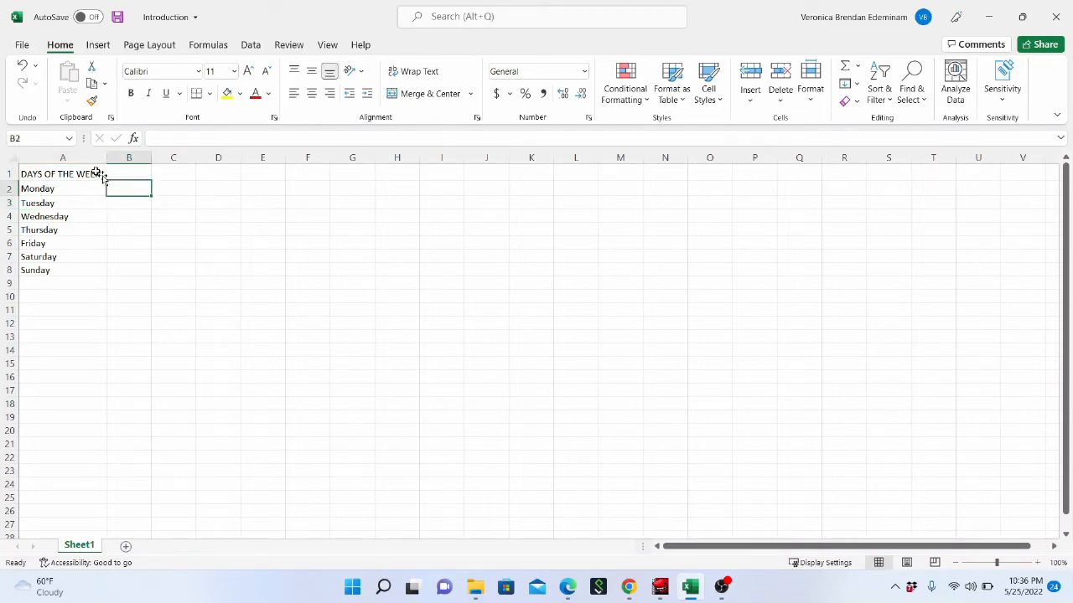
left_click(96, 174)
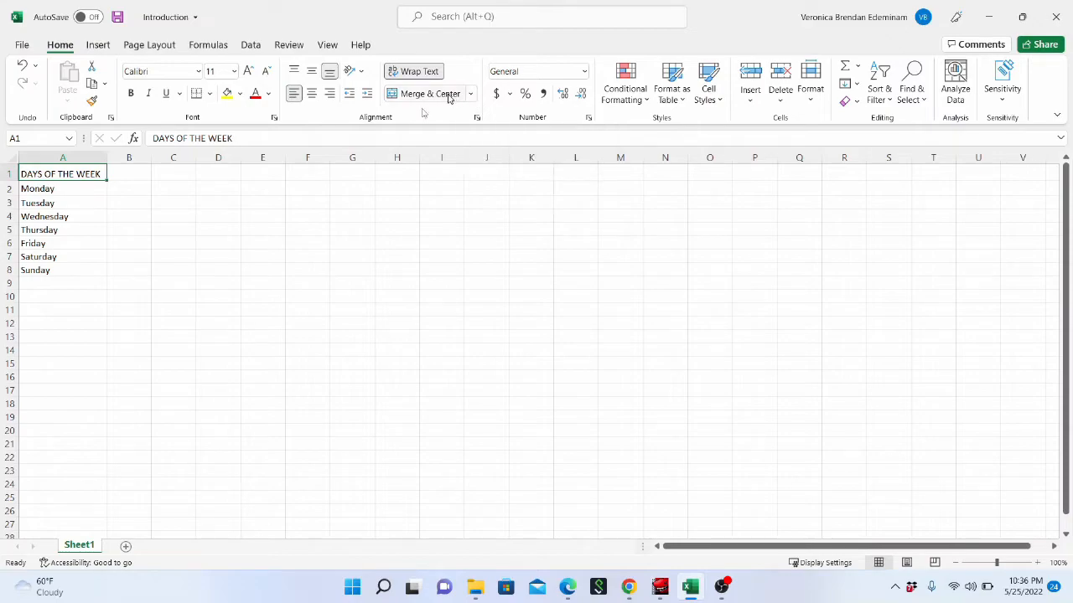
Narrow column A again and turn off text wrapping in A1 so the heading spills into column B
left_click_drag(108, 158, 75, 158)
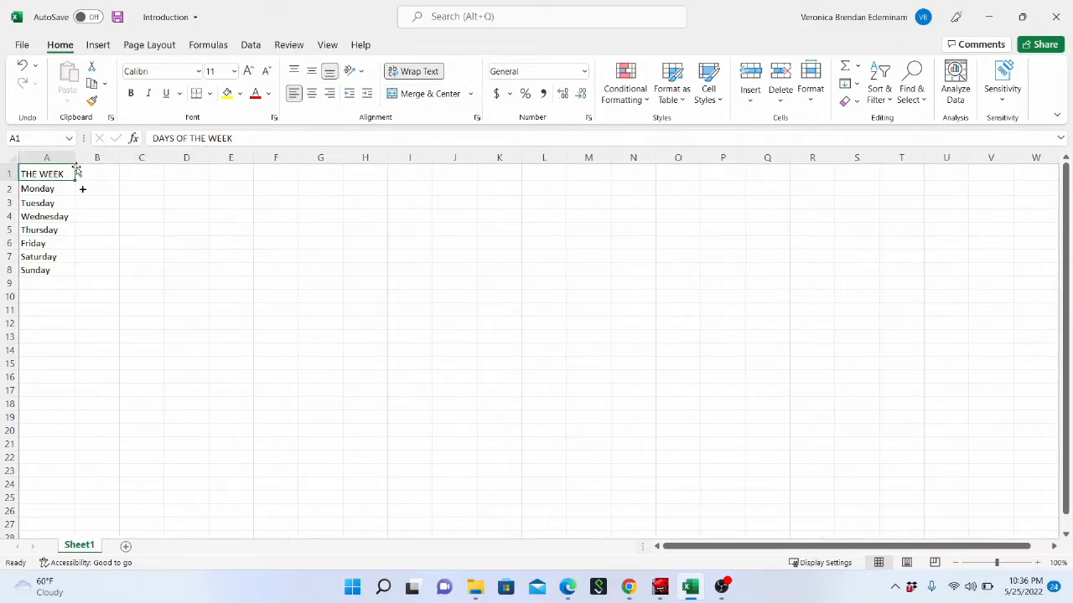
left_click(72, 215)
left_click(58, 175)
left_click(410, 72)
left_click(69, 201)
left_click(68, 172)
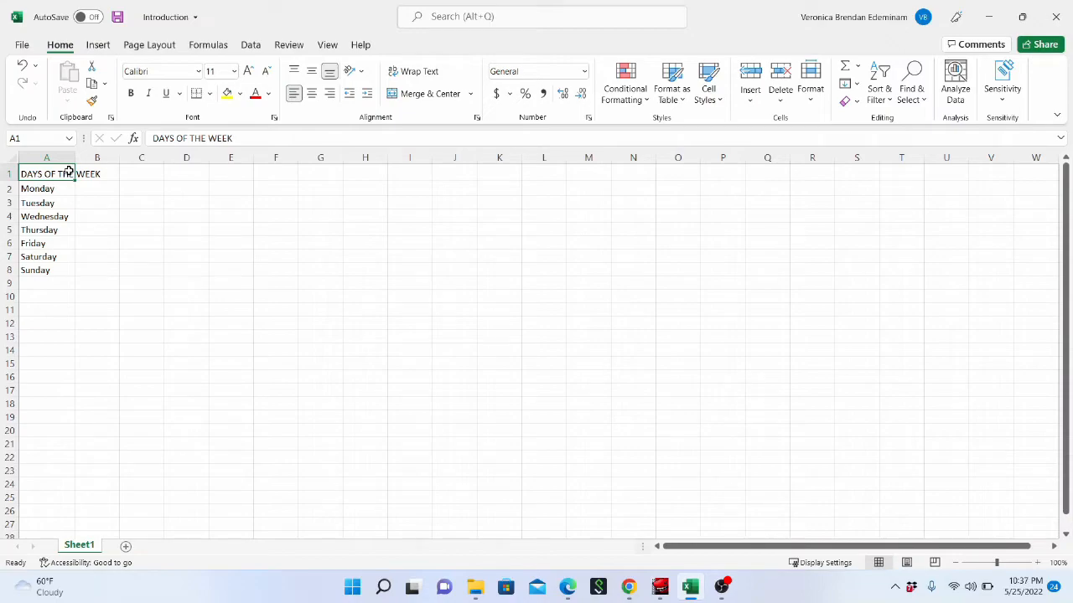
Merge and center the DAYS OF THE WEEK heading across cells A1 and B1
left_click_drag(71, 173, 79, 177)
left_click(63, 243)
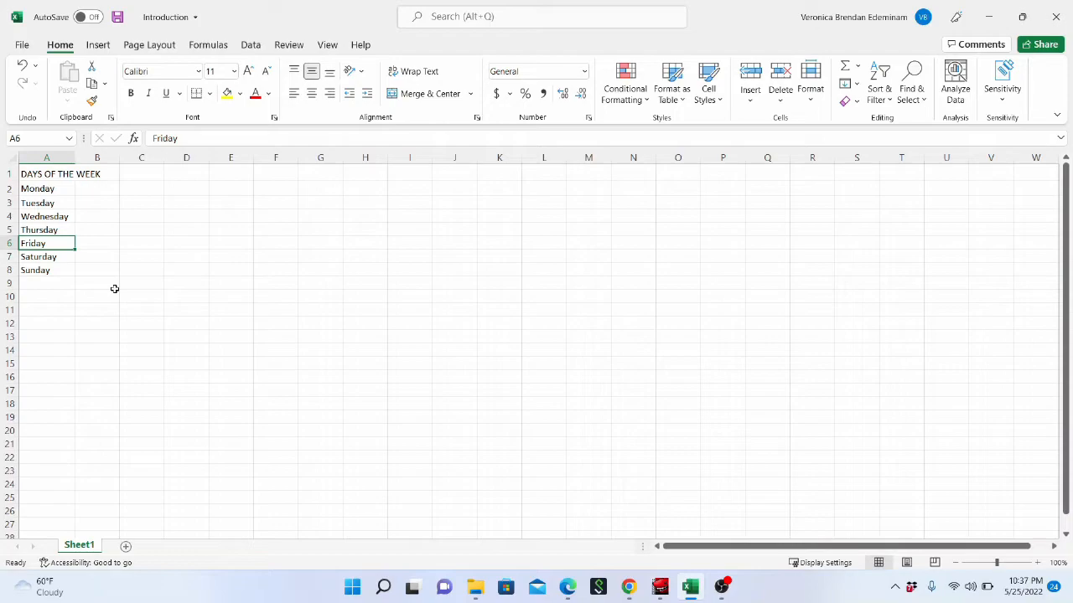
left_click_drag(61, 176, 92, 176)
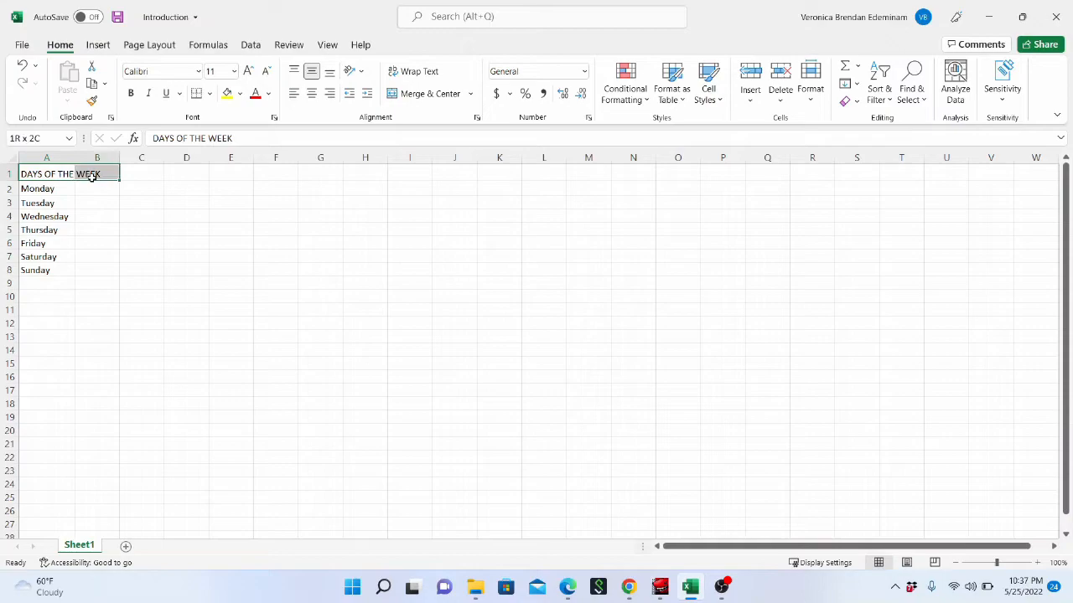
left_click(424, 94)
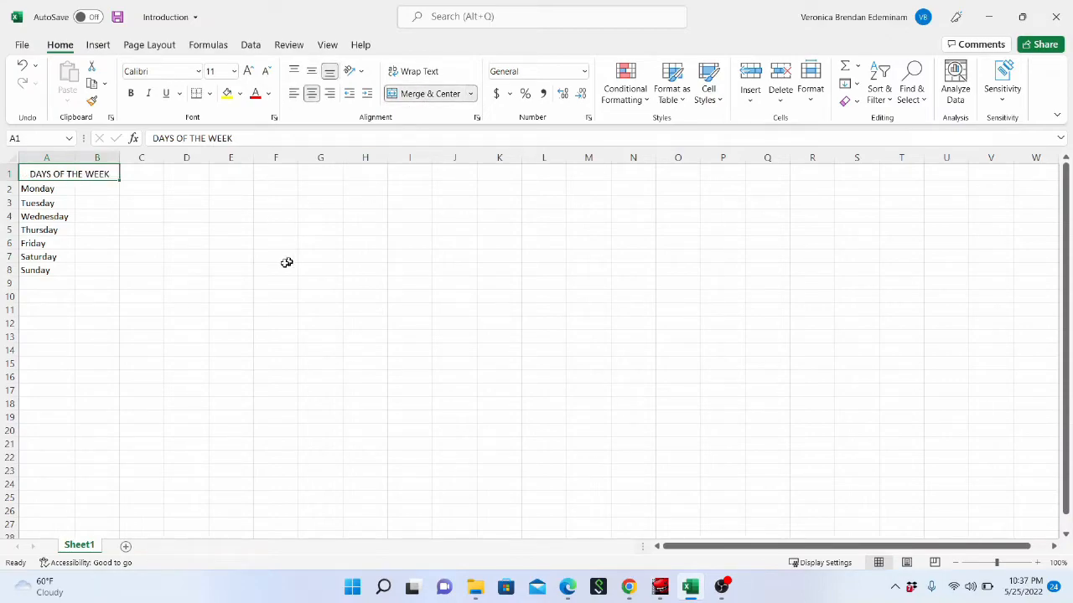
left_click(223, 254)
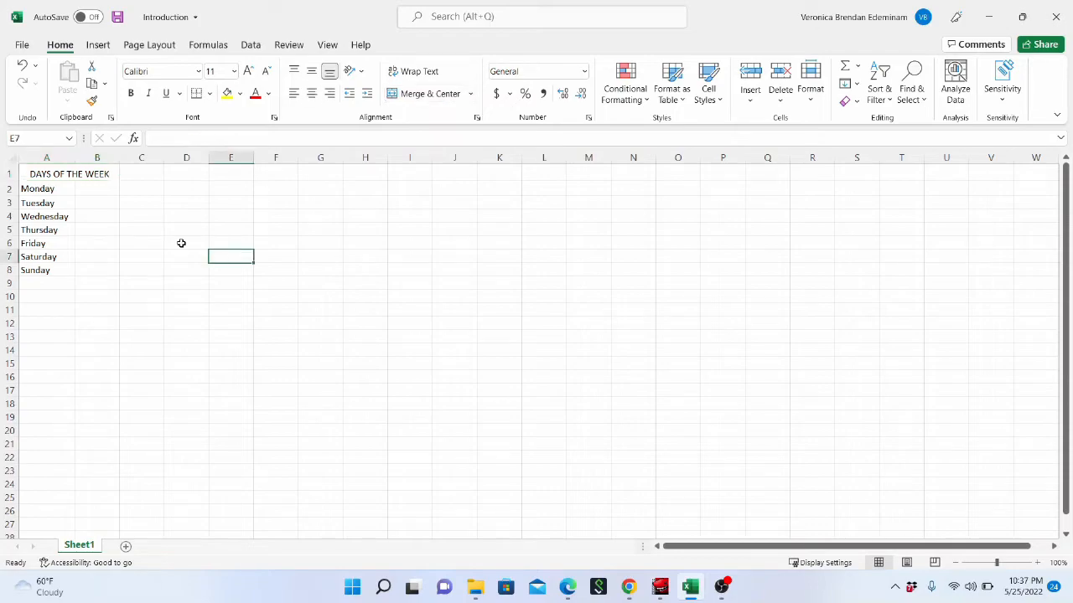
Undo the merge and centering of the heading in A1:B1
left_click(38, 173)
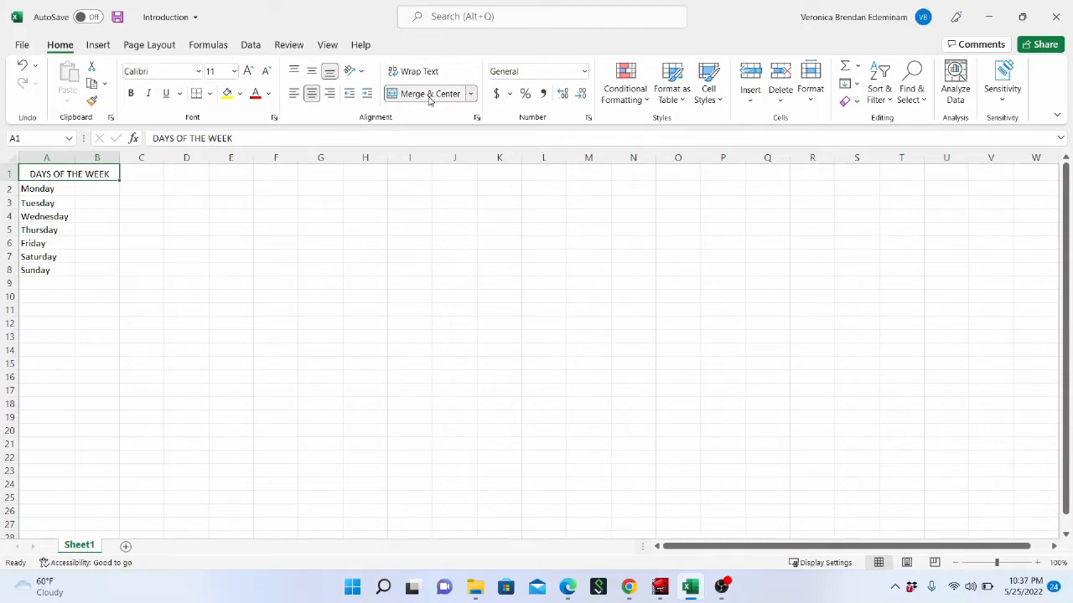
left_click(79, 217)
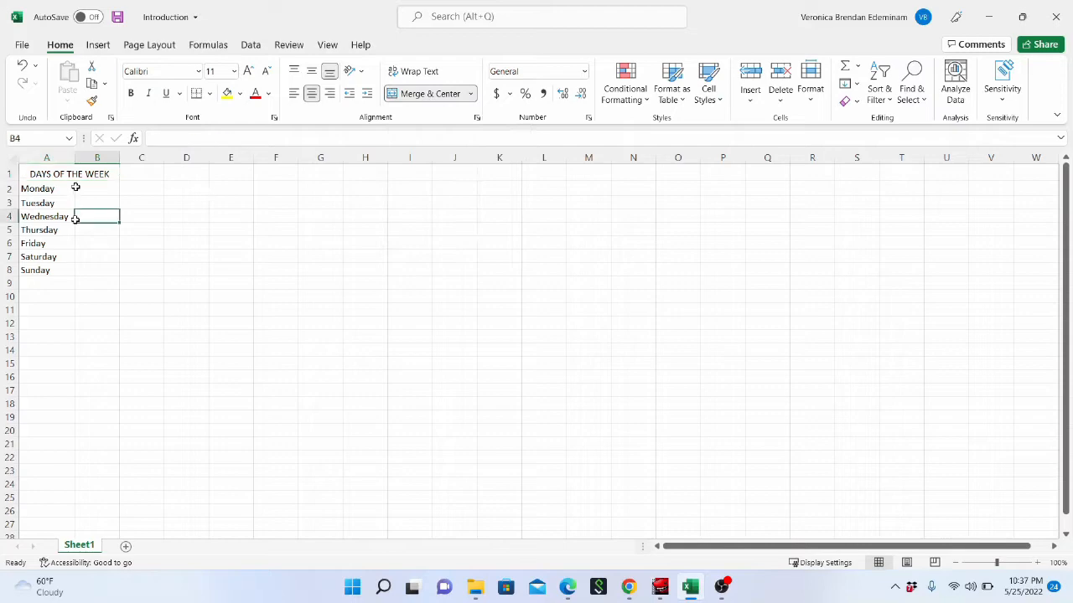
left_click(73, 175)
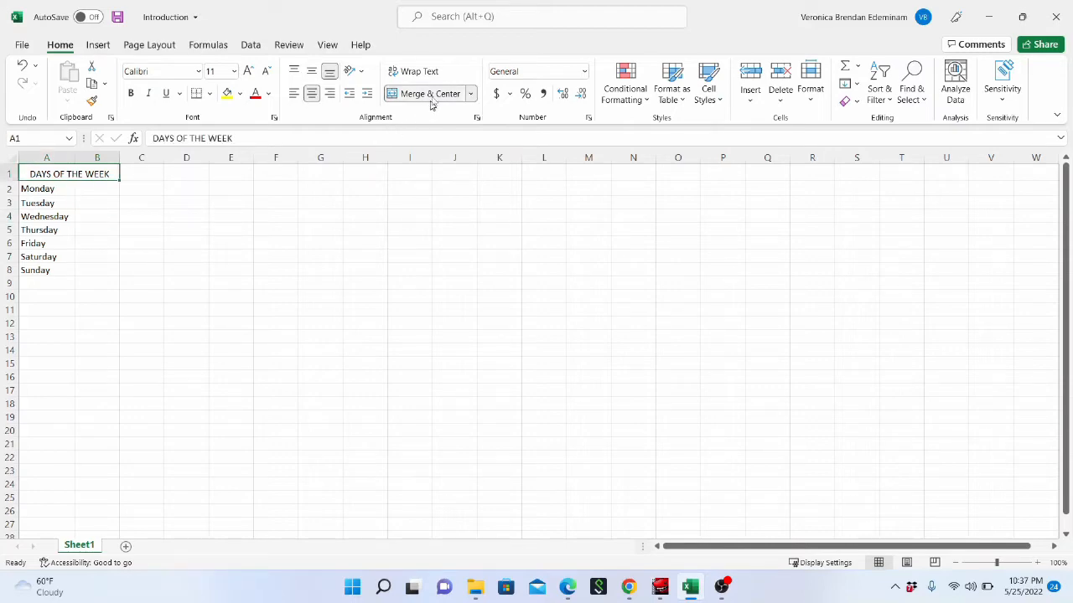
left_click(22, 65)
left_click(68, 243)
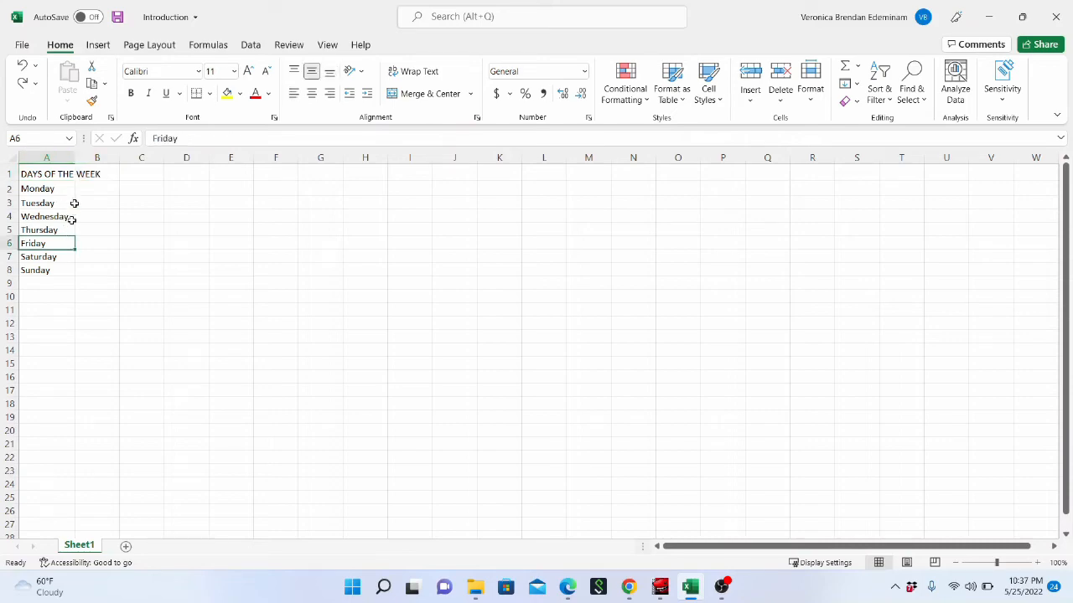
left_click(68, 176)
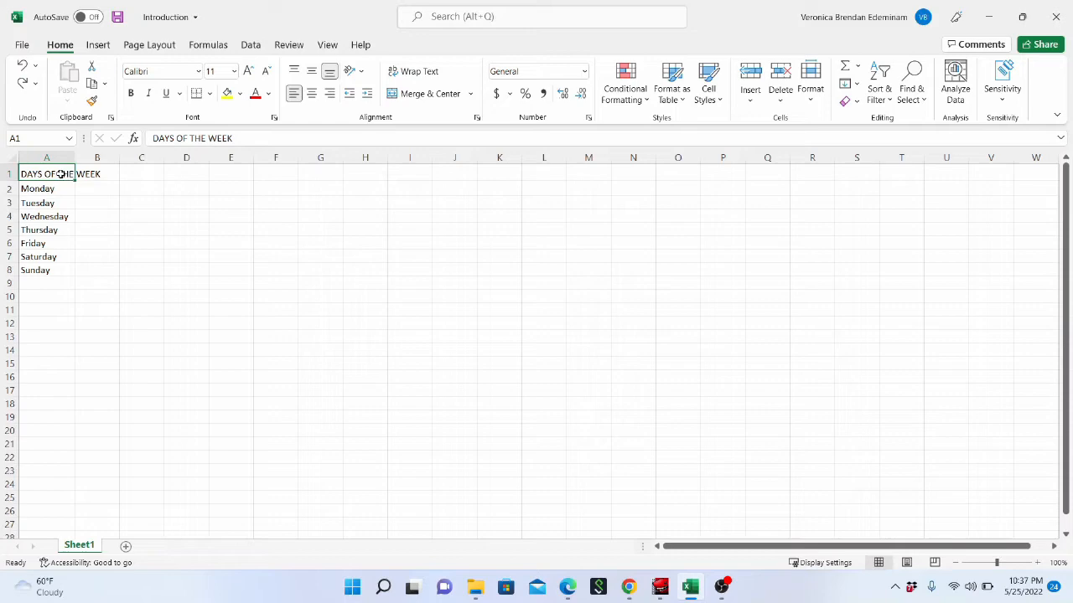
left_click(69, 205)
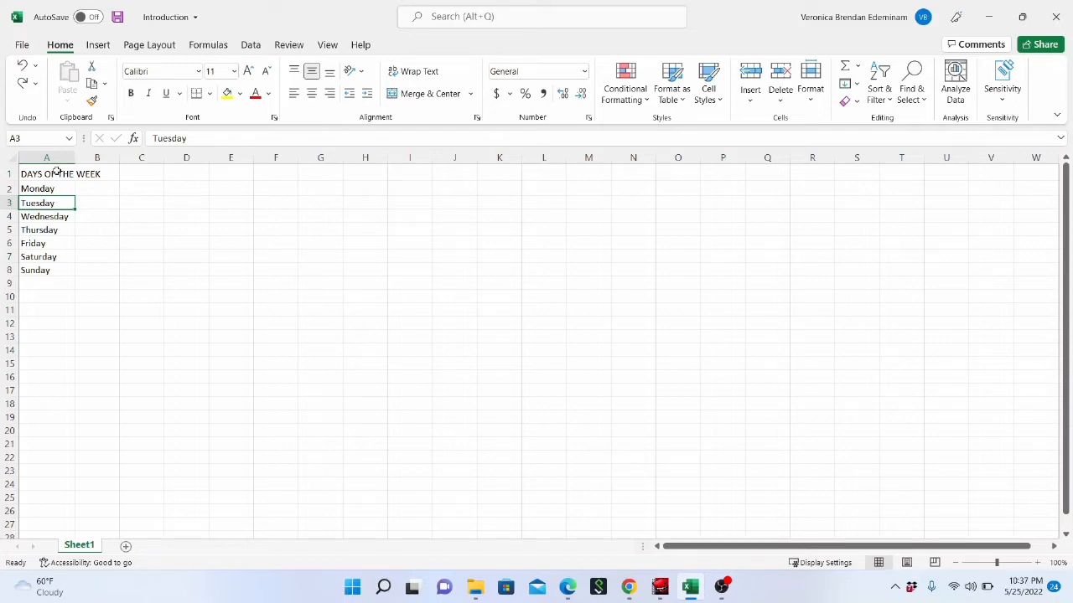
Select cells A1:B1 and apply Merge & Center to the DAYS OF THE WEEK heading again
left_click_drag(49, 174, 90, 176)
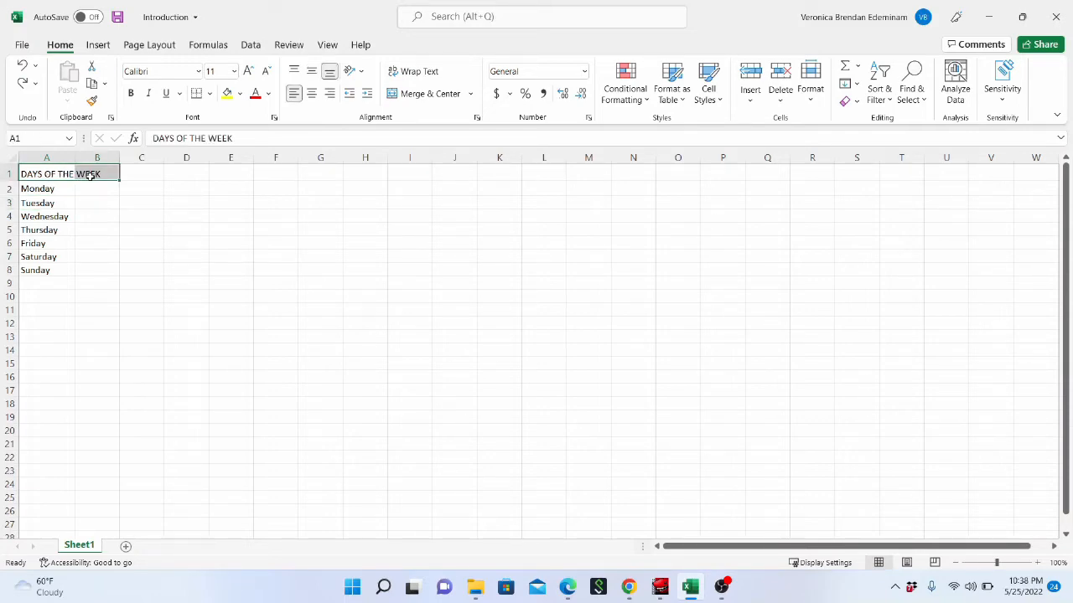
left_click(76, 175)
left_click_drag(75, 176, 59, 174)
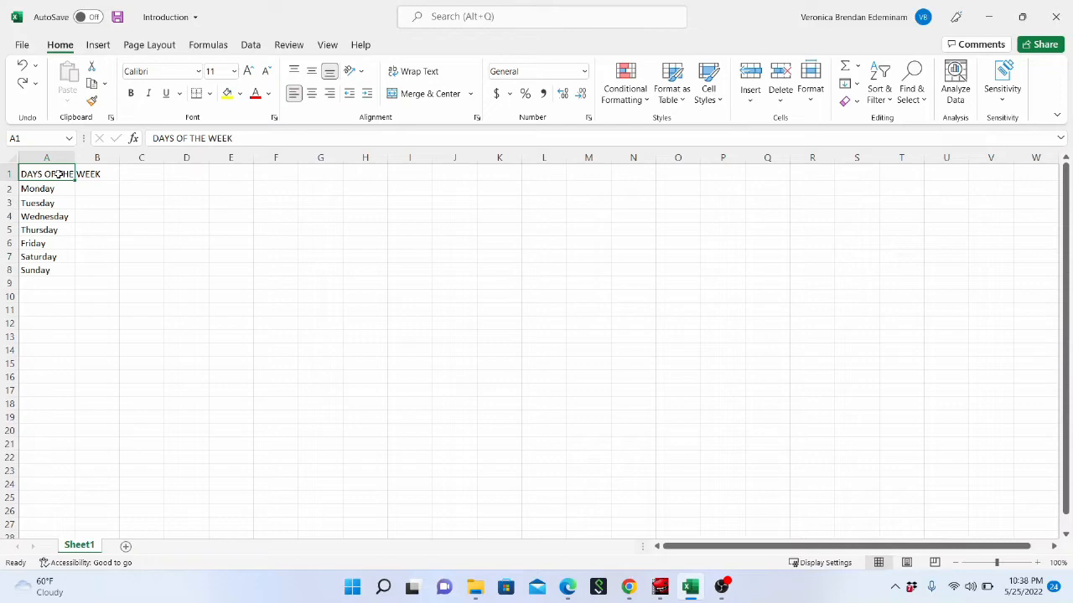
left_click_drag(58, 175, 87, 174)
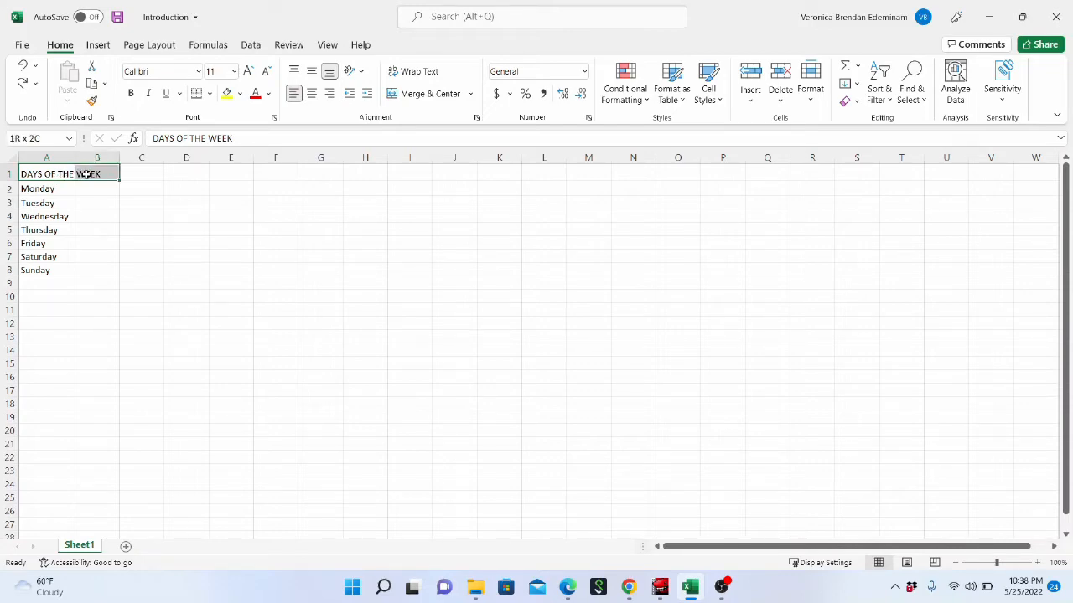
left_click_drag(86, 173, 87, 174)
left_click(427, 94)
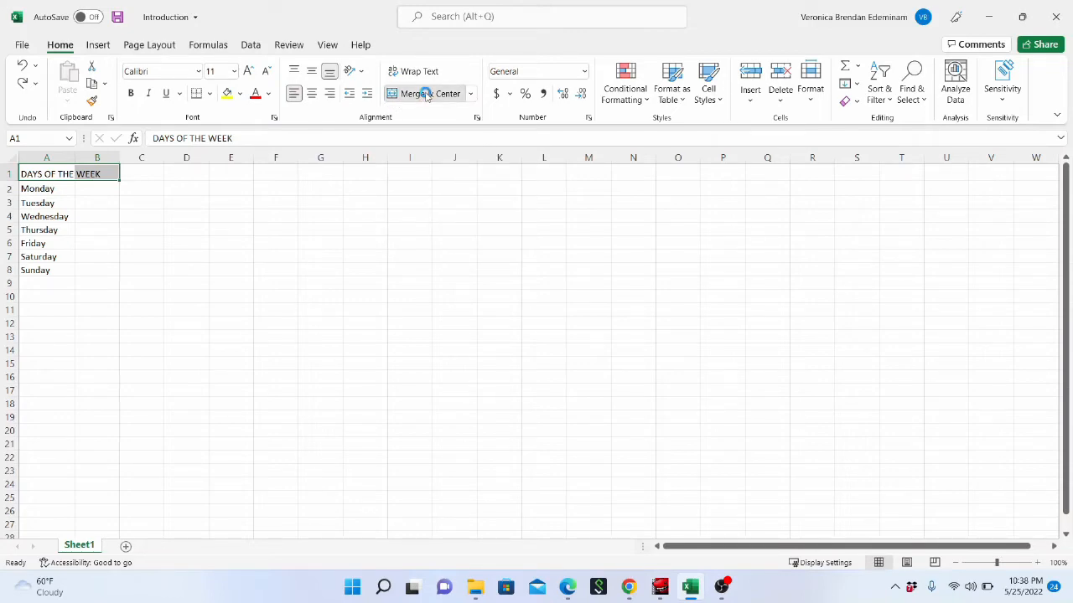
left_click(103, 267)
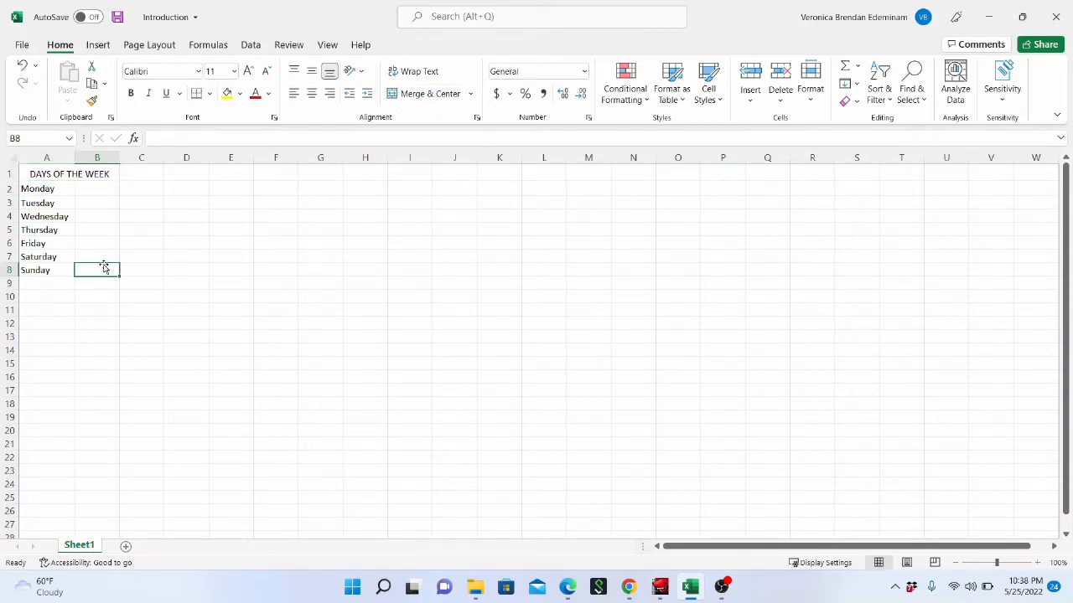
Widen columns A and B so the merged DAYS OF THE WEEK heading spans a broader area
left_click(62, 174)
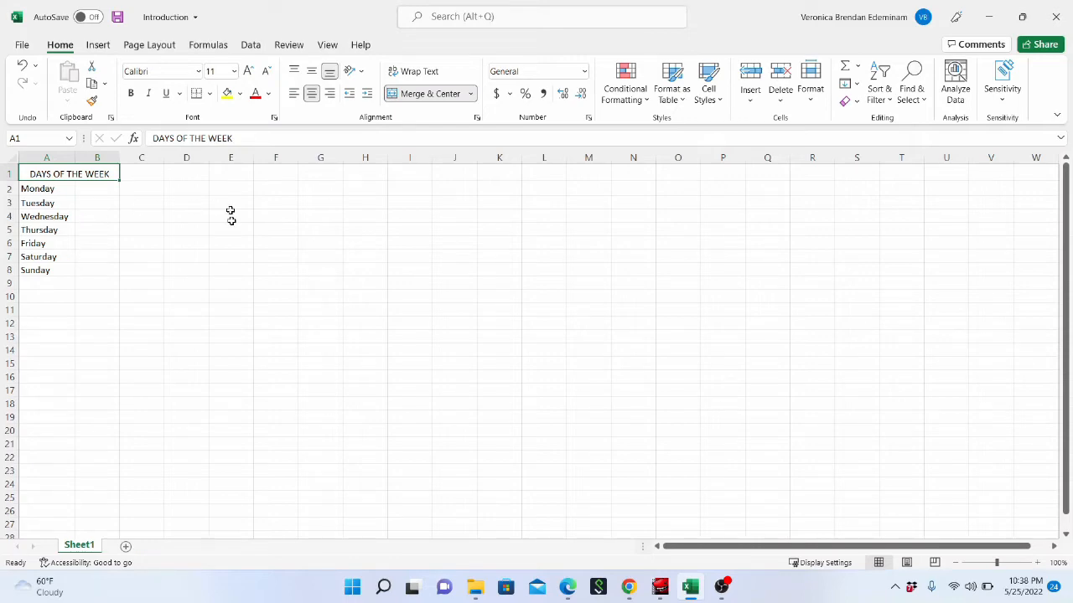
left_click(472, 95)
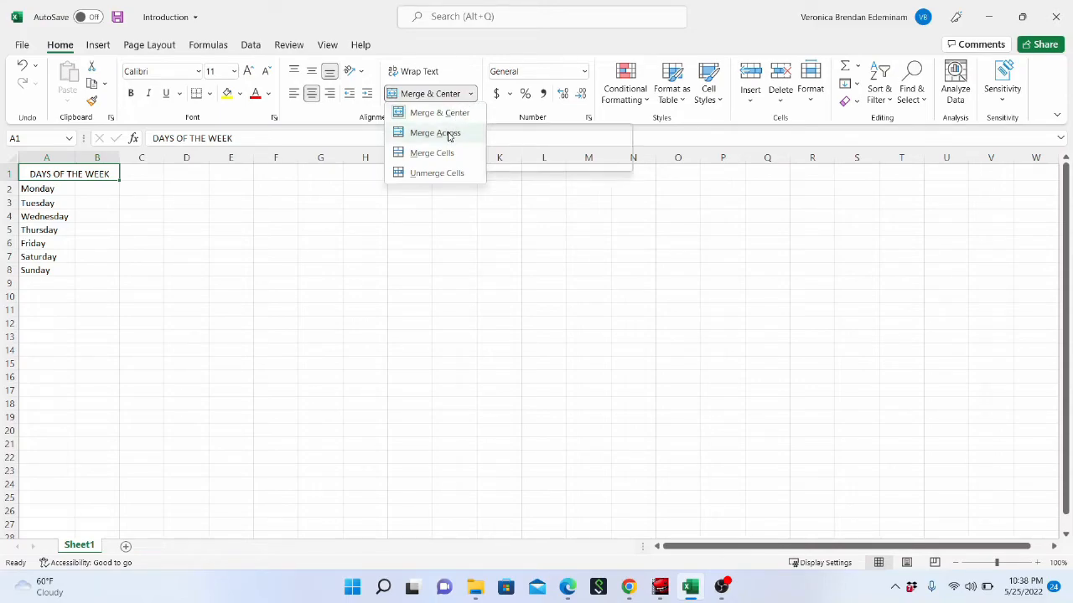
left_click(135, 233)
left_click_drag(120, 152, 164, 161)
left_click_drag(73, 159, 101, 160)
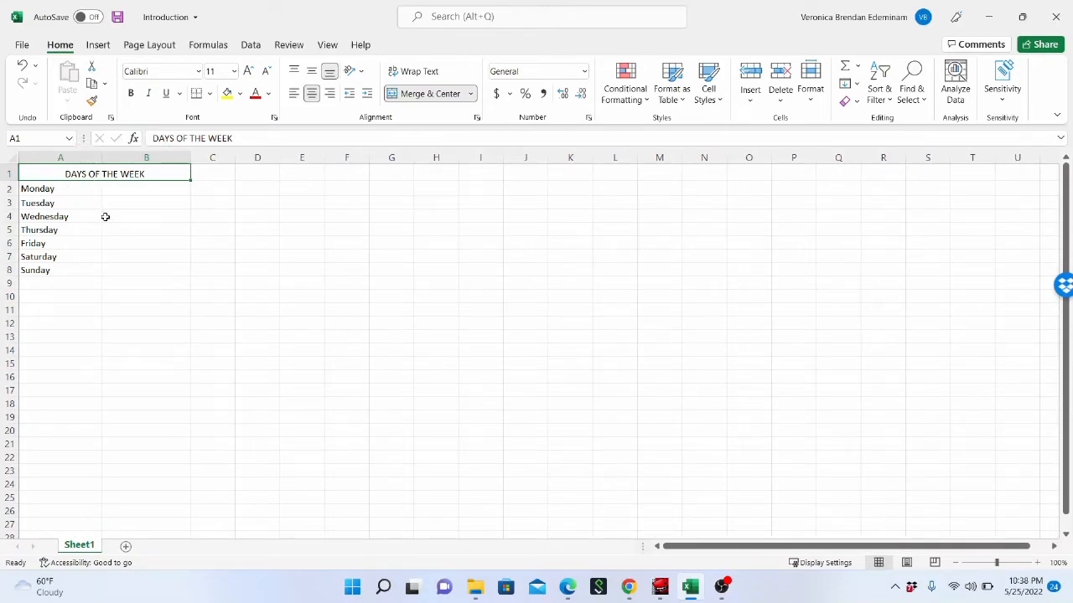
Apply the Merge Across option to the merged DAYS OF THE WEEK heading
left_click(471, 100)
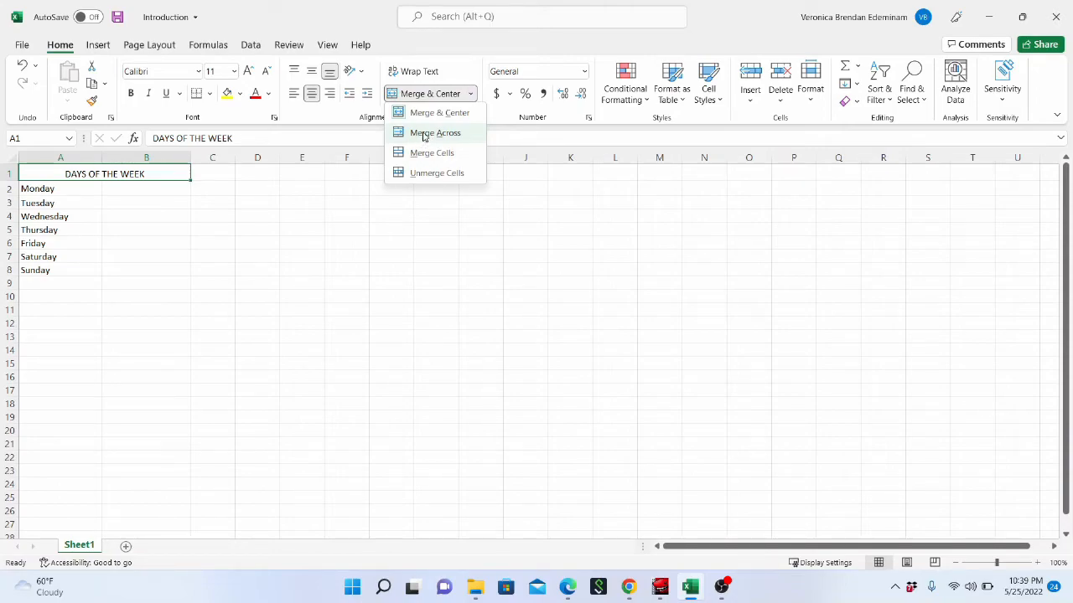
left_click(423, 135)
left_click(172, 215)
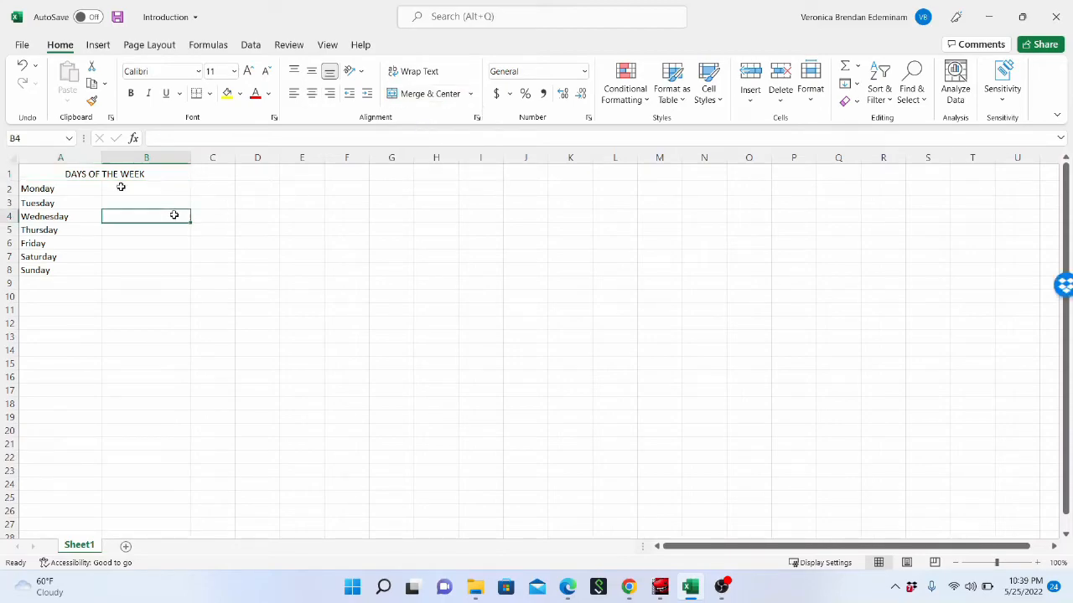
Unmerge the DAYS OF THE WEEK heading in A1:B1 and make column A slightly narrower
left_click(126, 178)
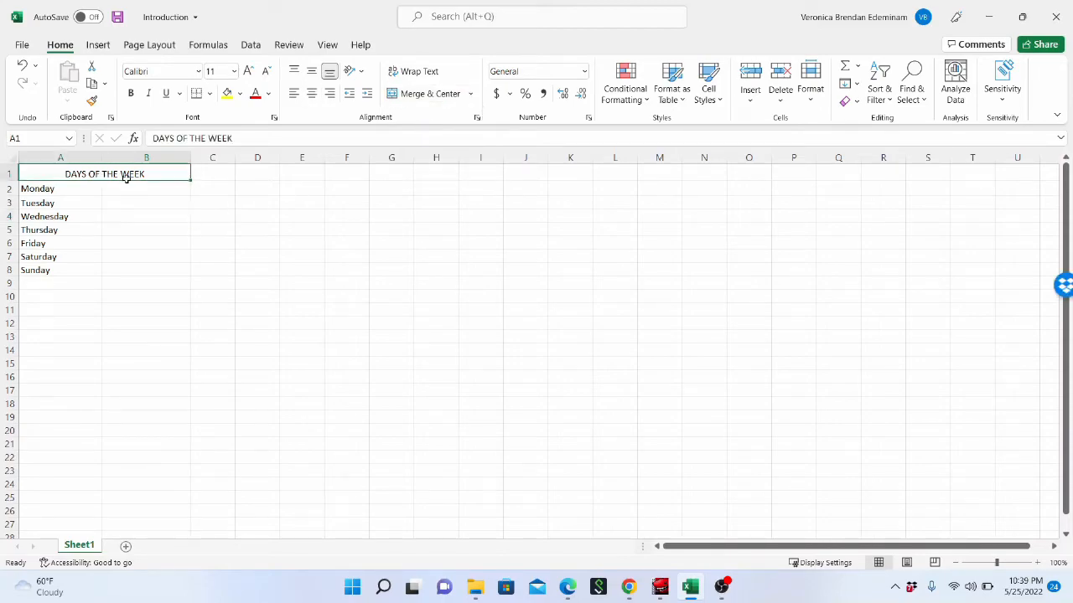
left_click(471, 94)
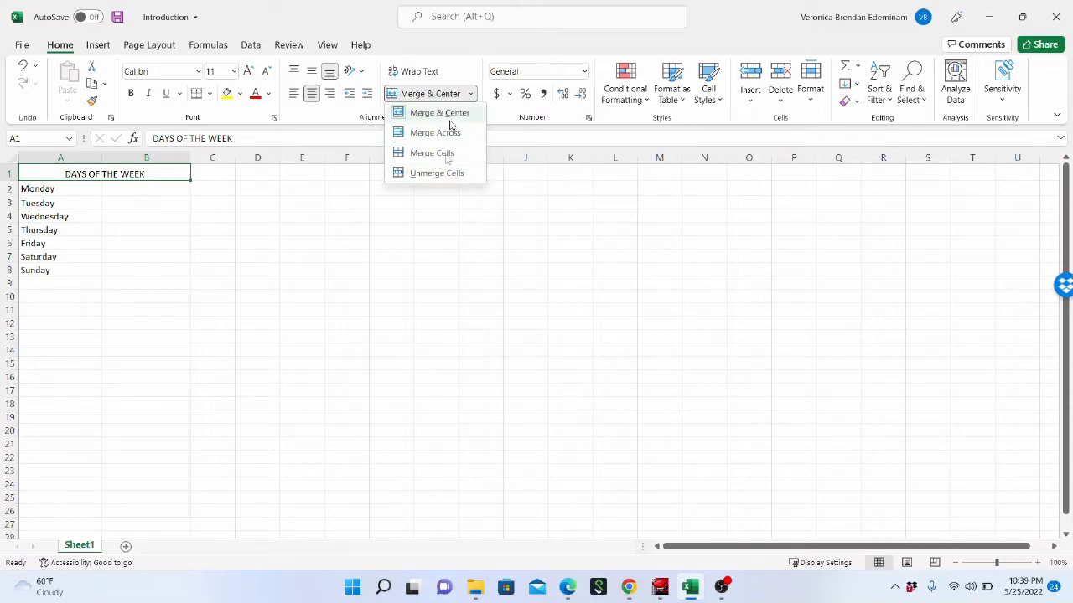
left_click(442, 174)
left_click(194, 203)
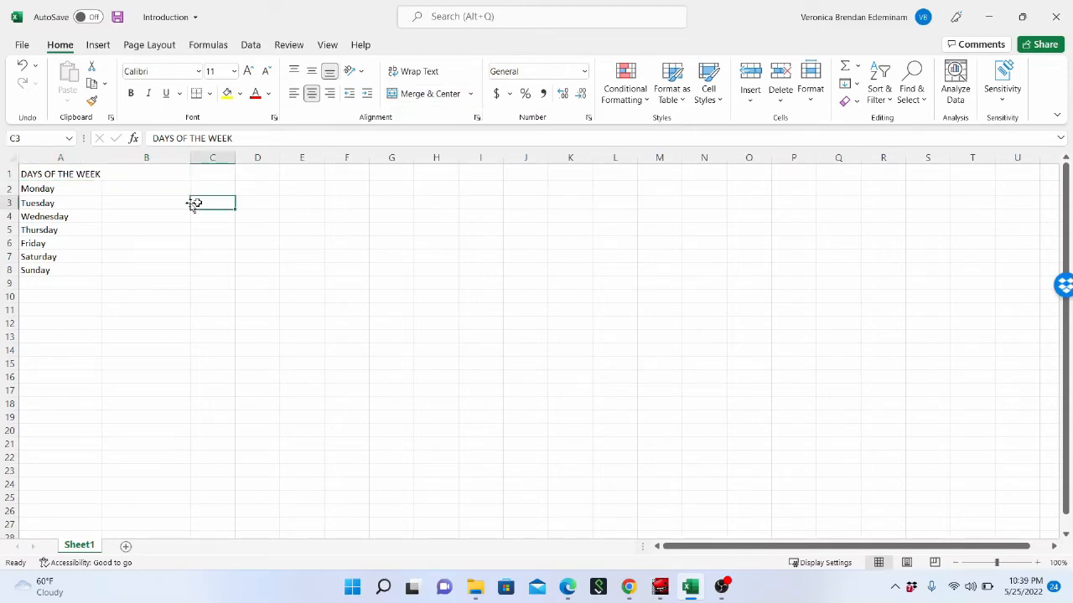
mouse_move(101, 159)
left_mouse_down()
mouse_move(96, 173)
mouse_move(112, 174)
left_mouse_up()
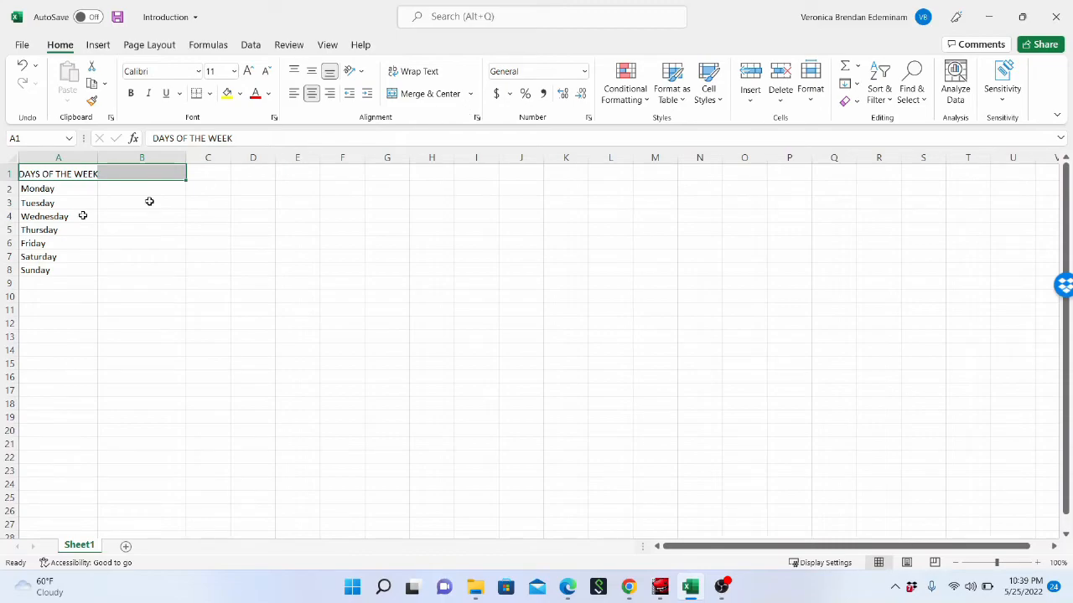
Select cells A1:B1 and apply Merge Across to the DAYS OF THE WEEK heading
left_click(470, 93)
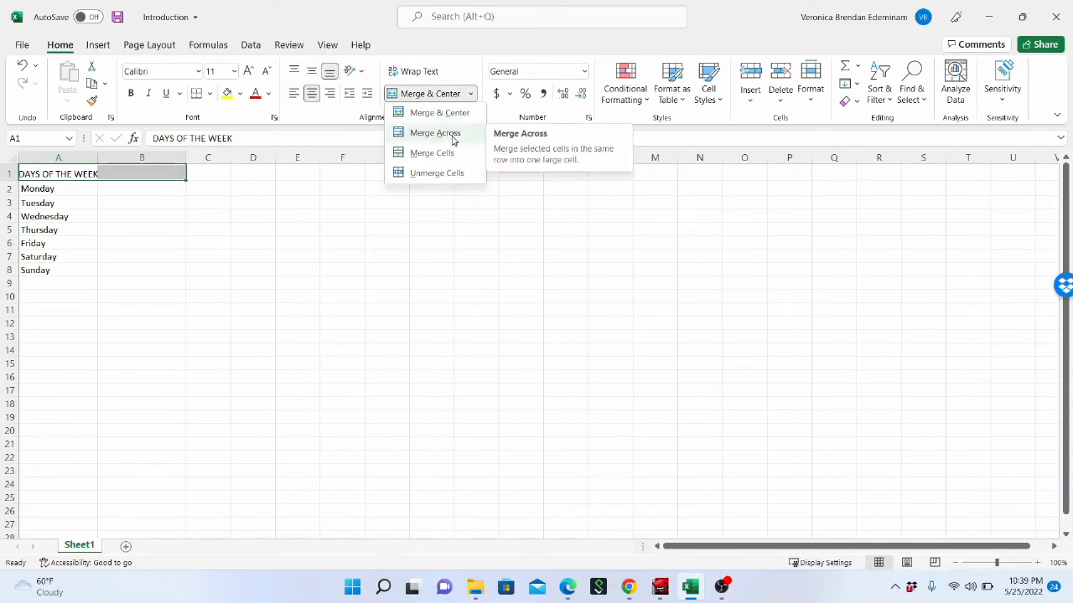
left_click(112, 214)
left_click(72, 173)
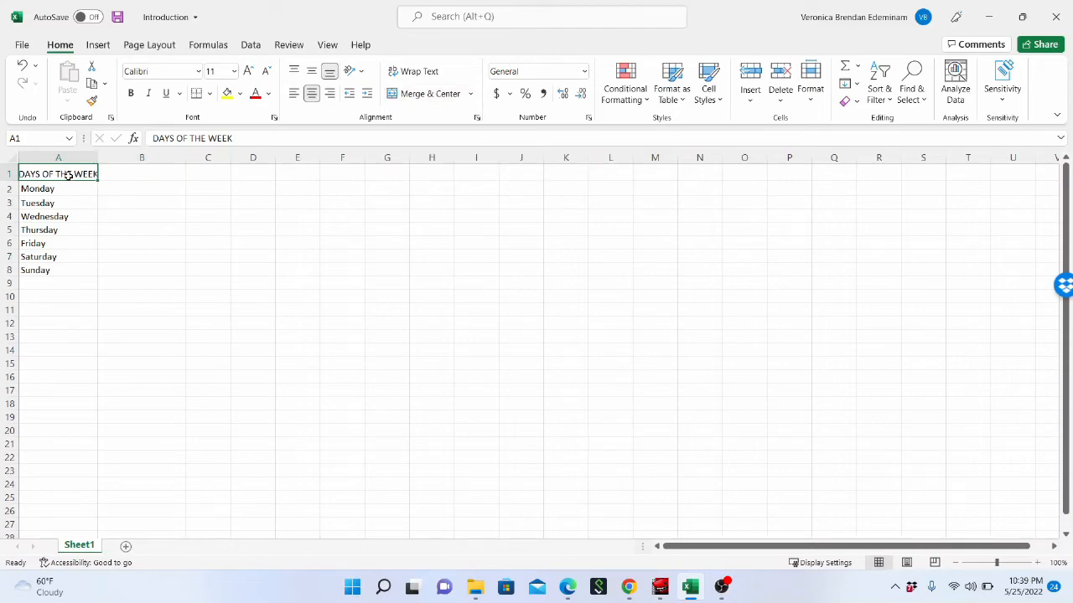
left_click_drag(101, 174, 126, 173)
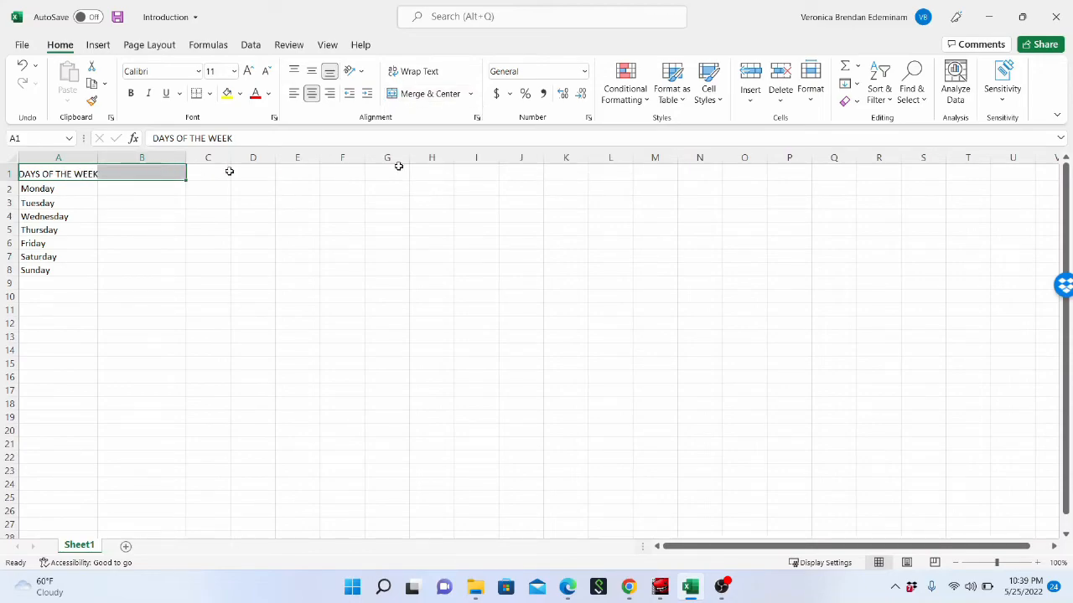
left_click(470, 96)
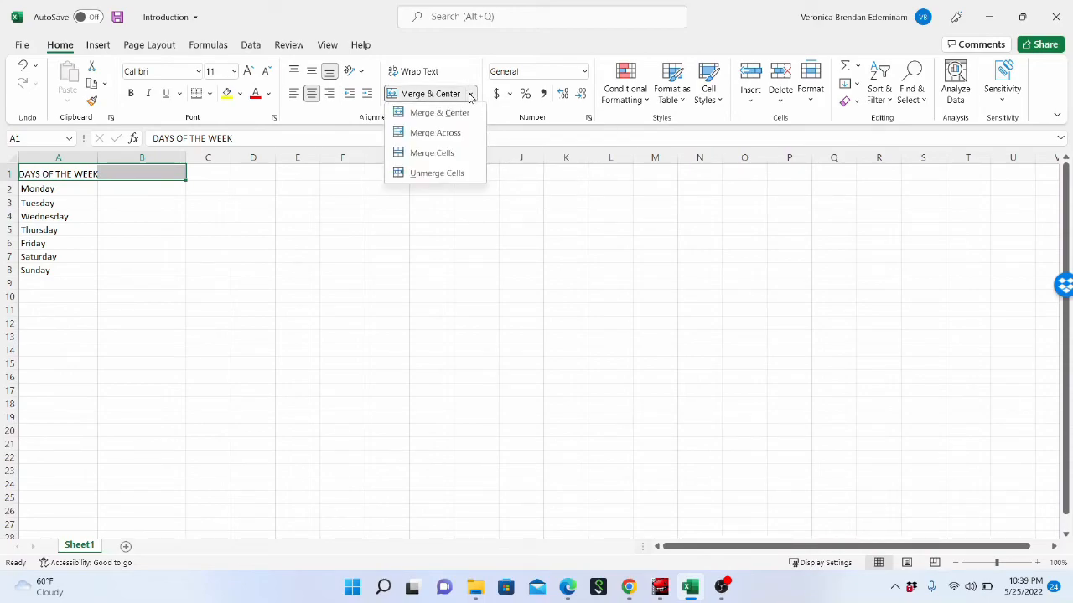
left_click(448, 134)
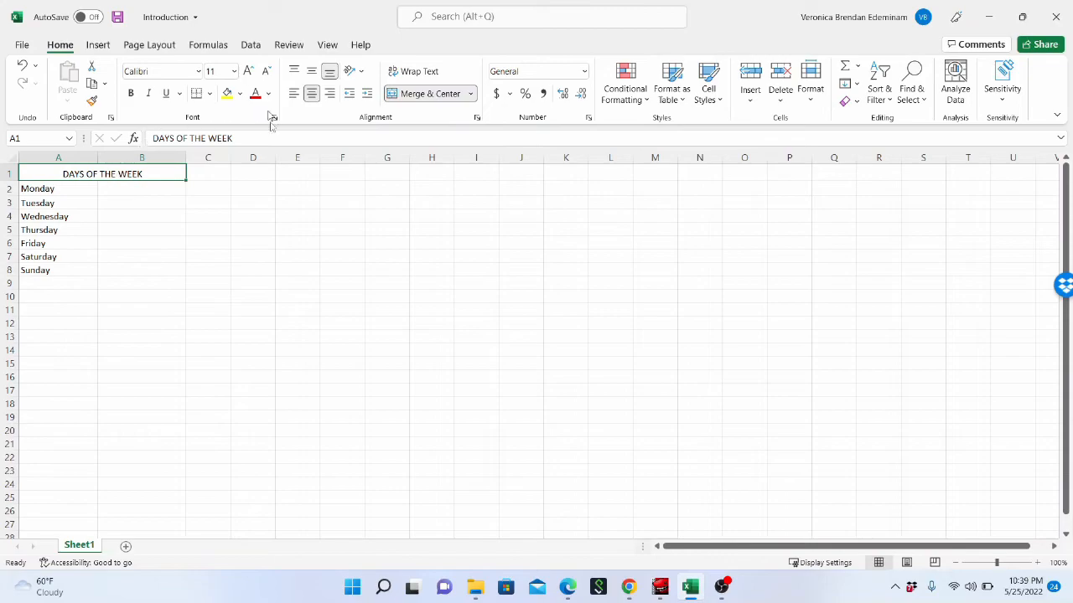
Left-align the merged DAYS OF THE WEEK heading and apply Merge Across to it again
left_click(297, 98)
left_click(113, 234)
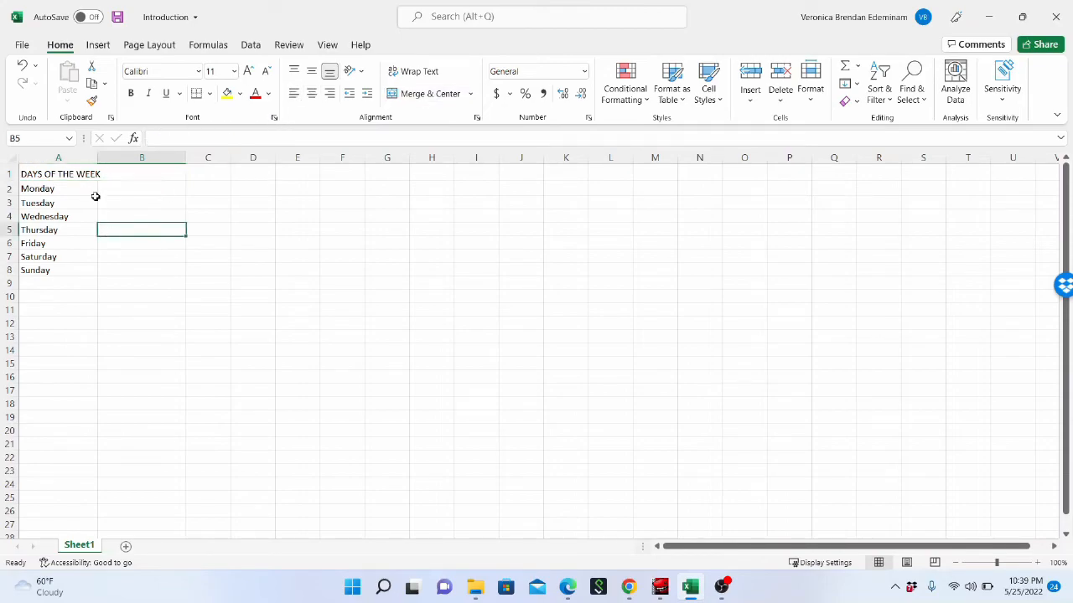
left_click(97, 175)
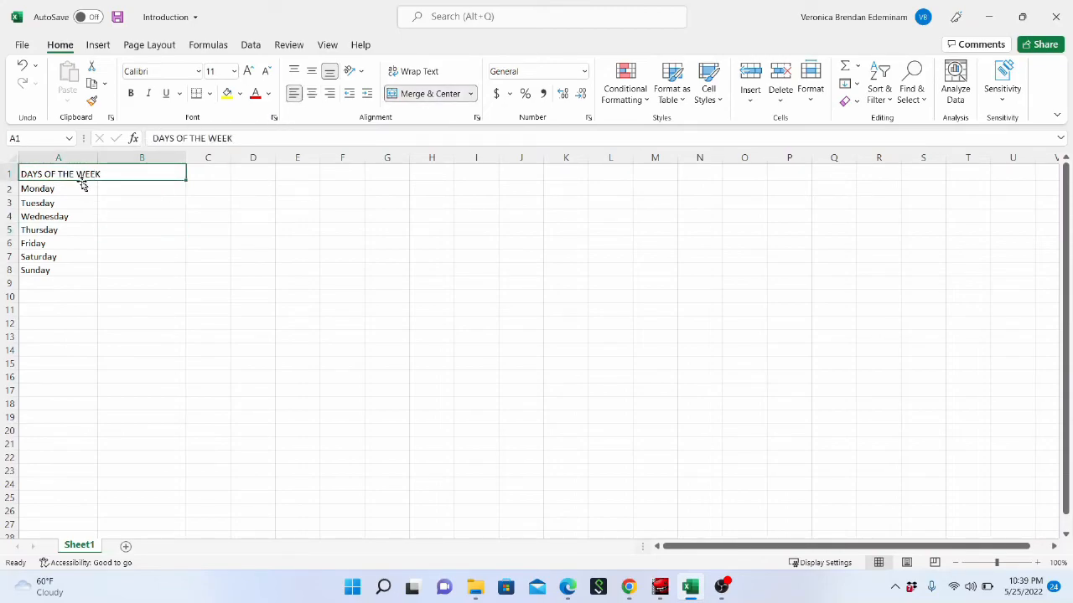
left_click(470, 93)
left_click(452, 140)
left_click(153, 254)
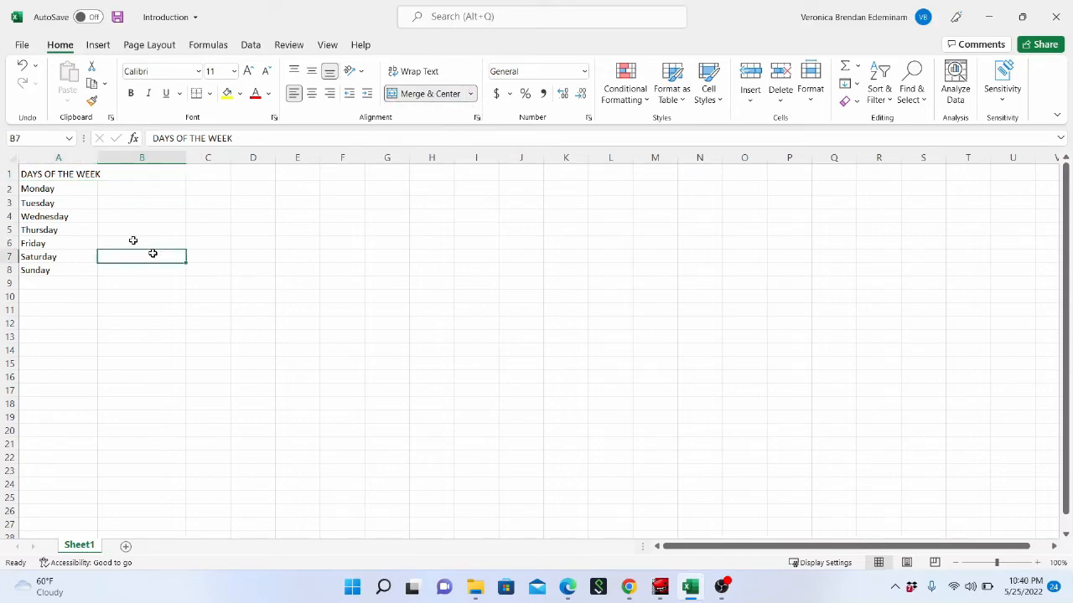
Unmerge the left-aligned DAYS OF THE WEEK heading back into separate cells A1 and B1
left_click(89, 173)
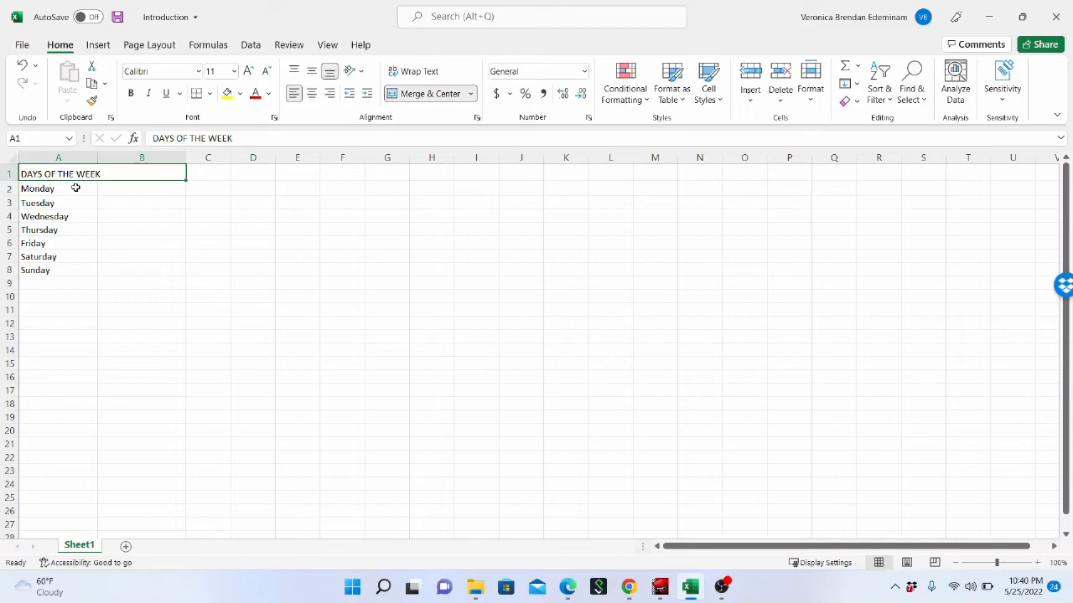
left_click(471, 94)
left_click(452, 174)
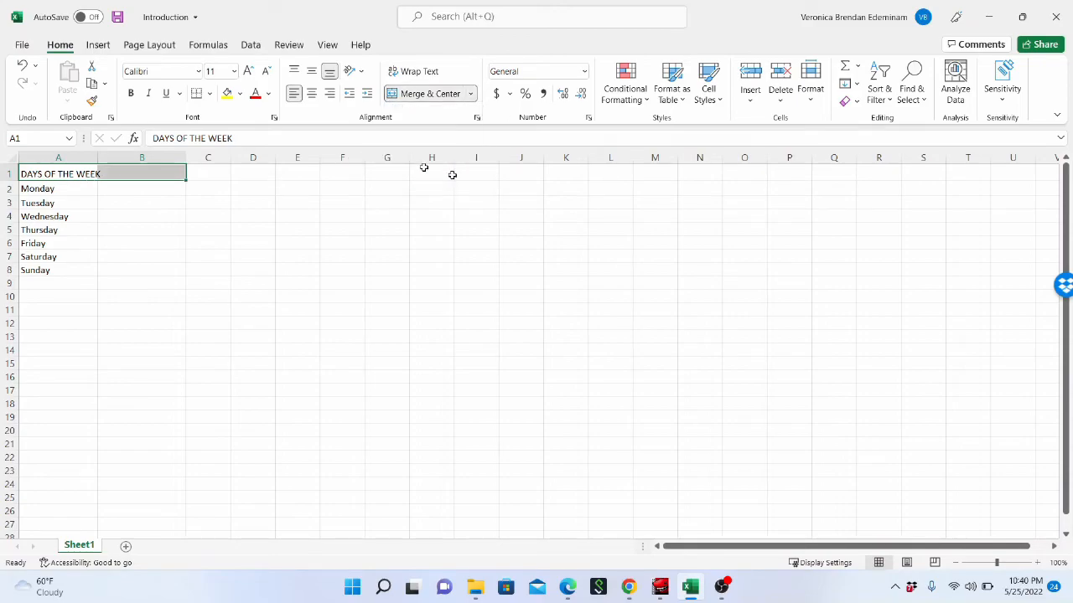
left_click(93, 215)
Merge the left-aligned heading across cells A1:B1 with Merge Across, then select the merged cell
left_click(84, 174)
left_click_drag(99, 174, 118, 171)
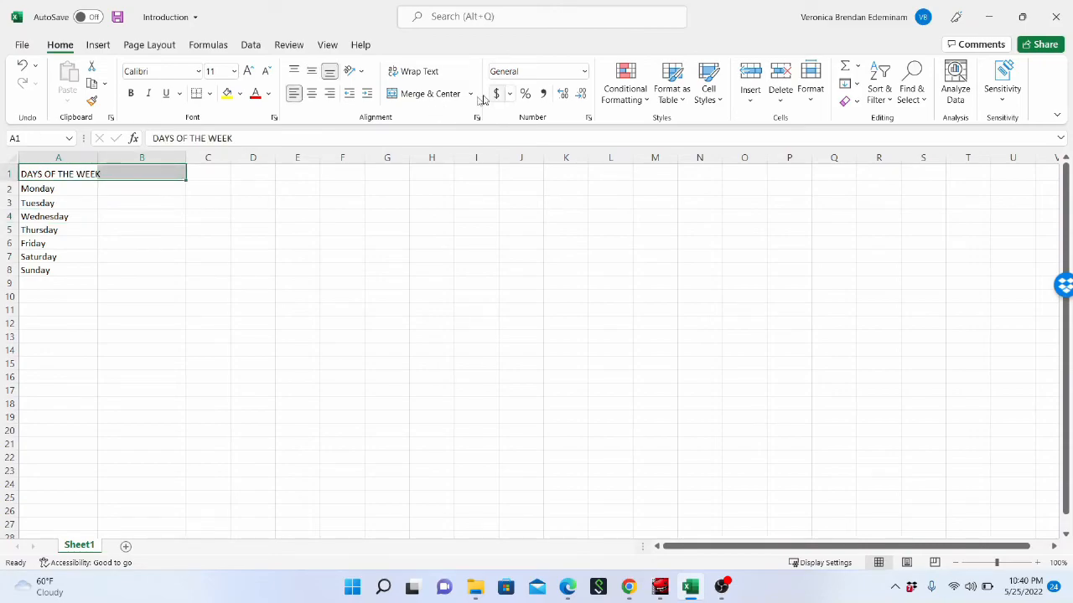
left_click(471, 93)
left_click(458, 141)
left_click(157, 240)
left_click(105, 172)
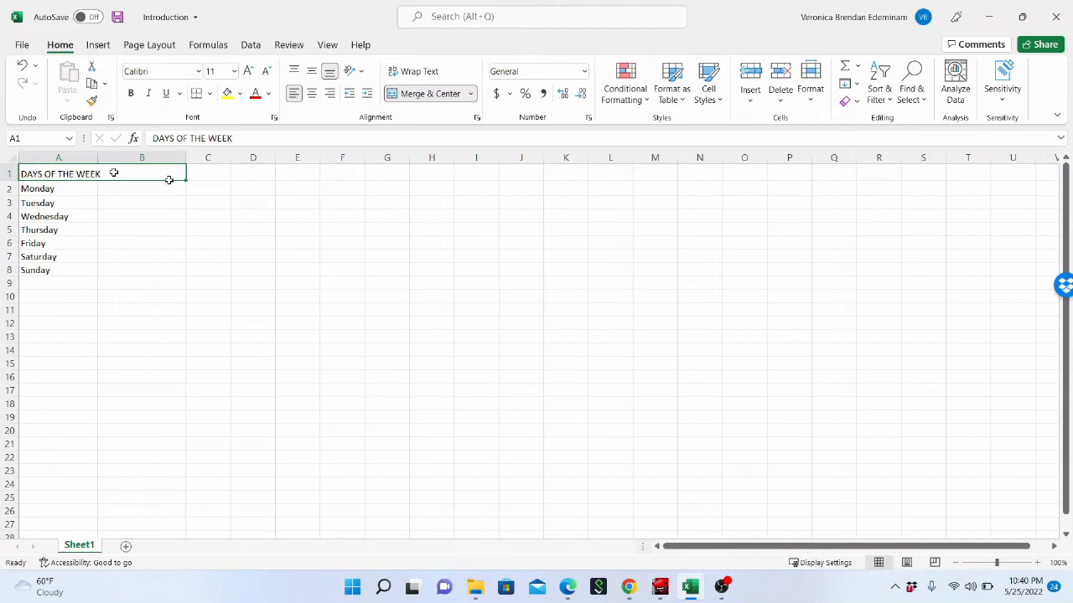
Split the merged A1:B1 heading with Unmerge Cells
left_click(471, 94)
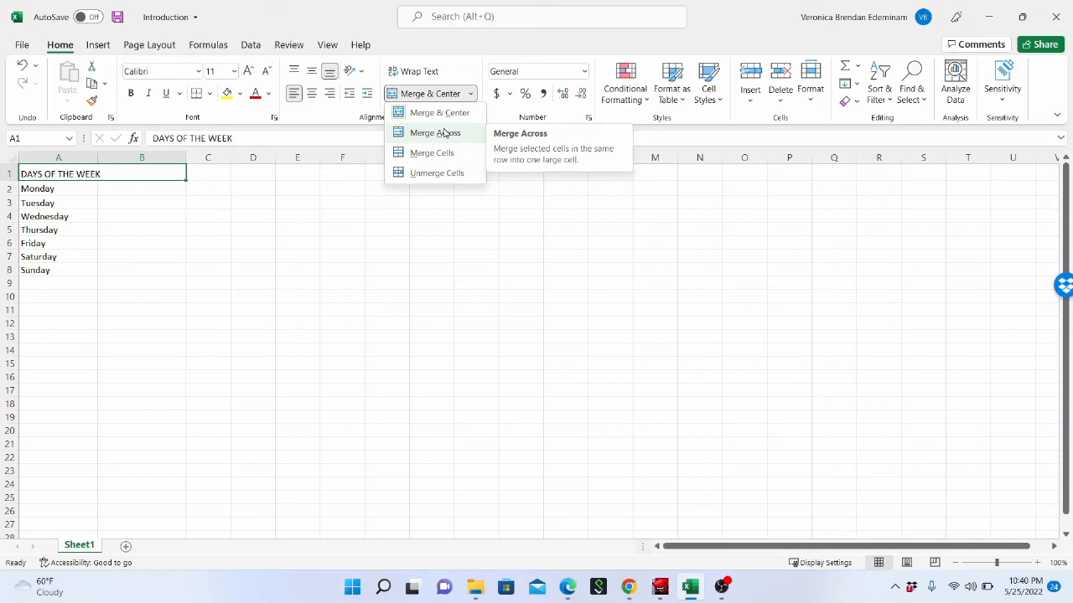
left_click(438, 173)
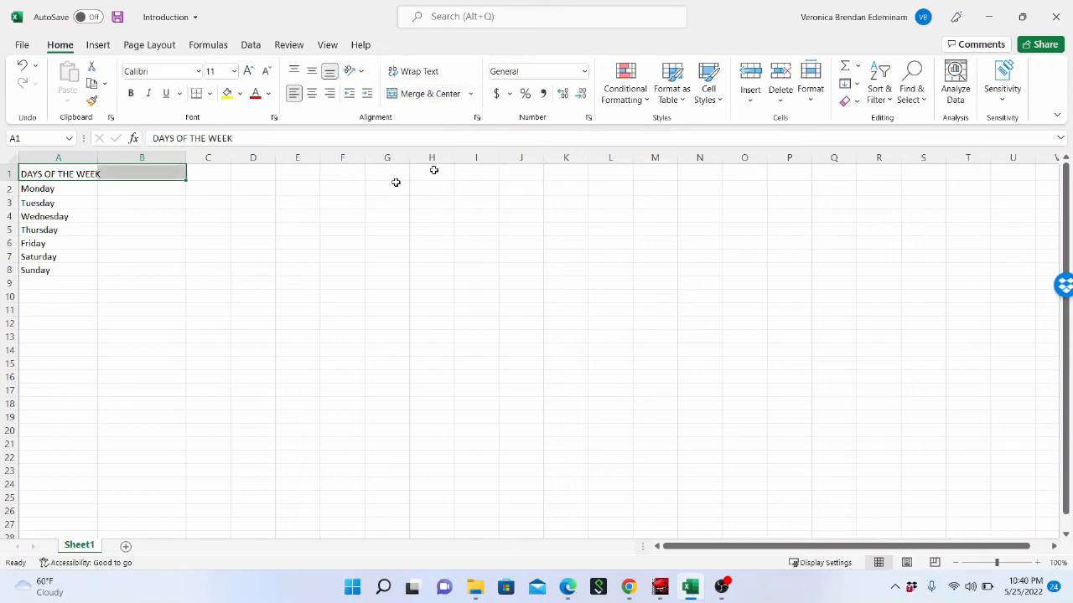
left_click(254, 204)
Narrow column A slightly so the heading text runs past its edge, and select cell B1
left_click_drag(98, 157, 93, 157)
left_click(120, 186)
left_click(125, 174)
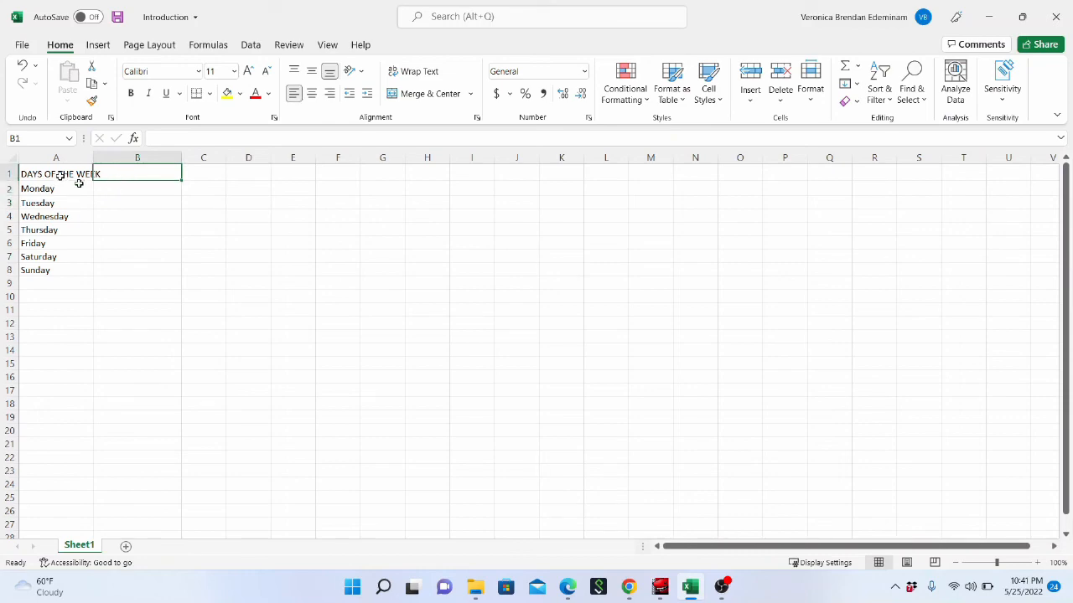
Widen column A so the DAYS OF THE WEEK heading in A1 fits inside the column
left_click(64, 180)
left_click_drag(63, 177, 70, 268)
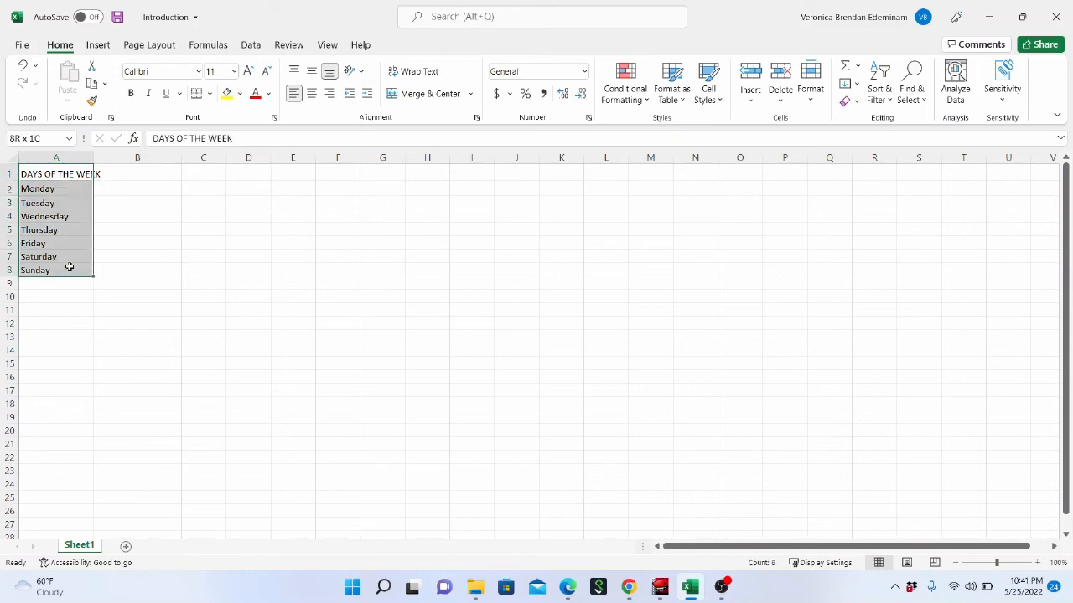
left_click(125, 227)
left_click_drag(93, 158, 112, 158)
left_click(94, 213)
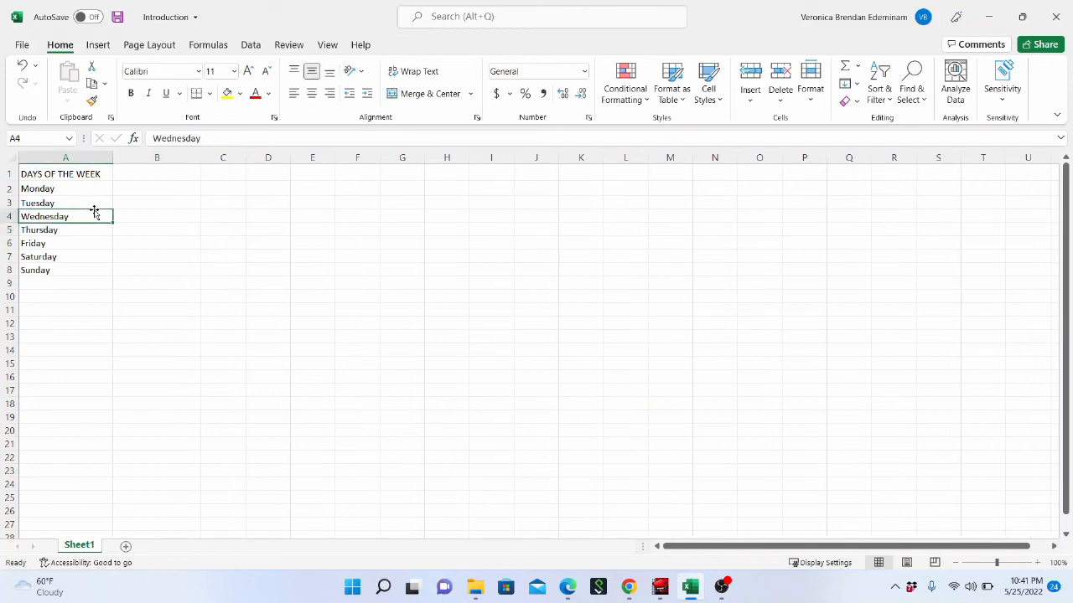